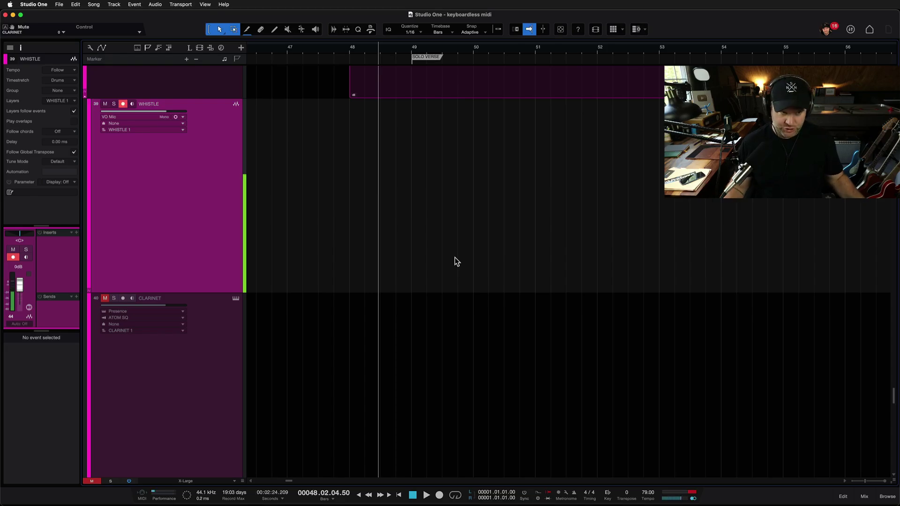
# Examine the settings of the WHISTLE audio track and the CLARINET instrument track.
pyautogui.click(183, 396)
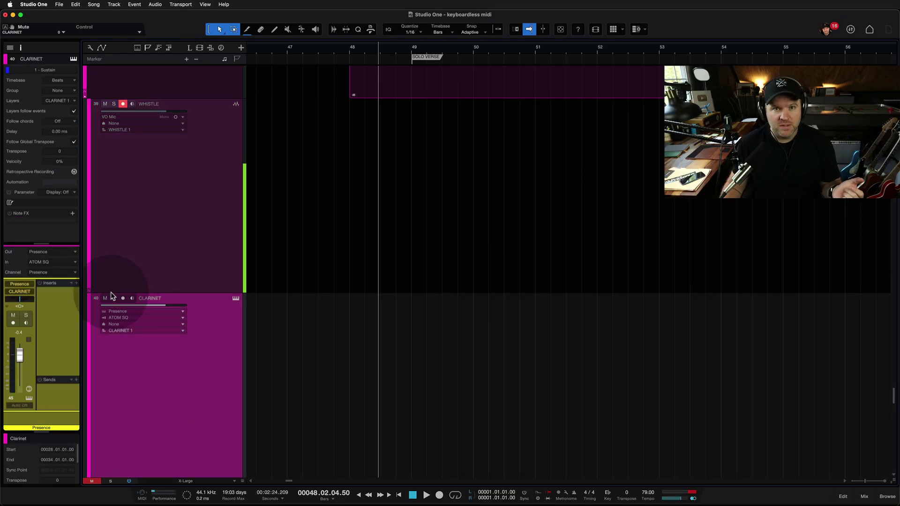
pyautogui.click(138, 261)
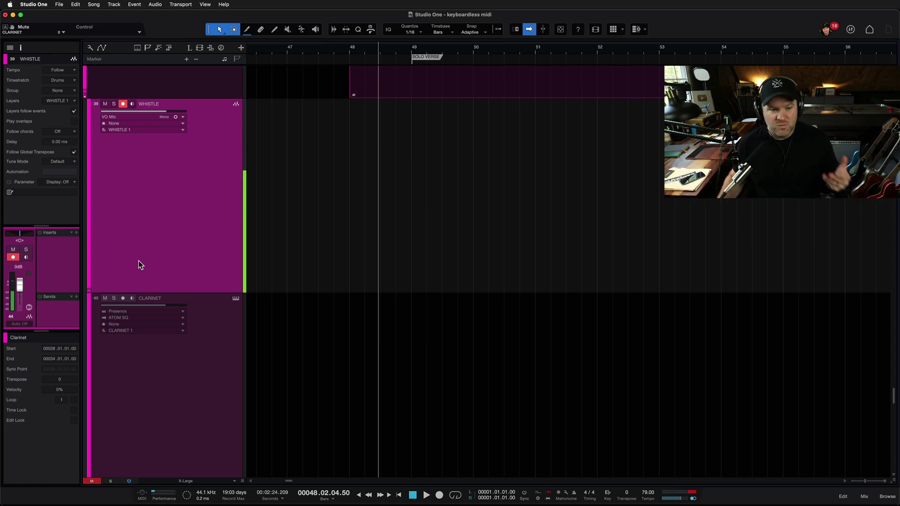
pyautogui.click(219, 349)
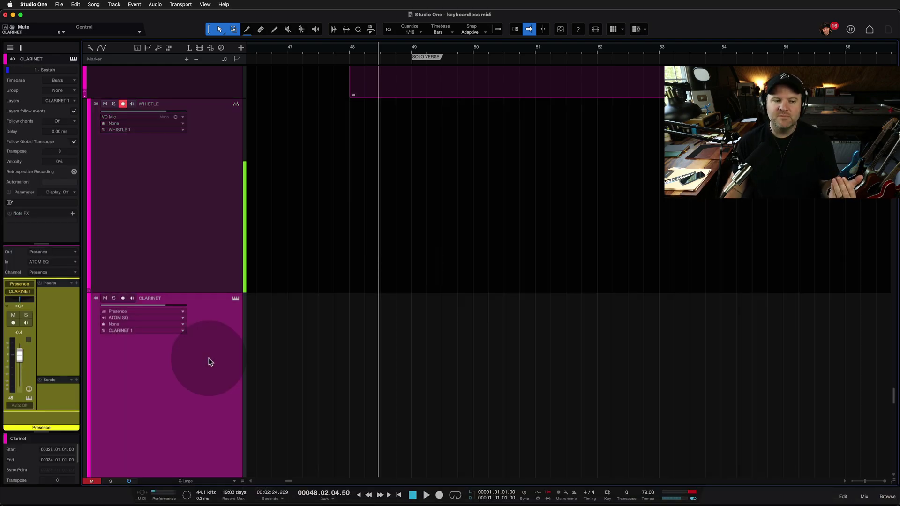
pyautogui.scroll(-2, 278, 402)
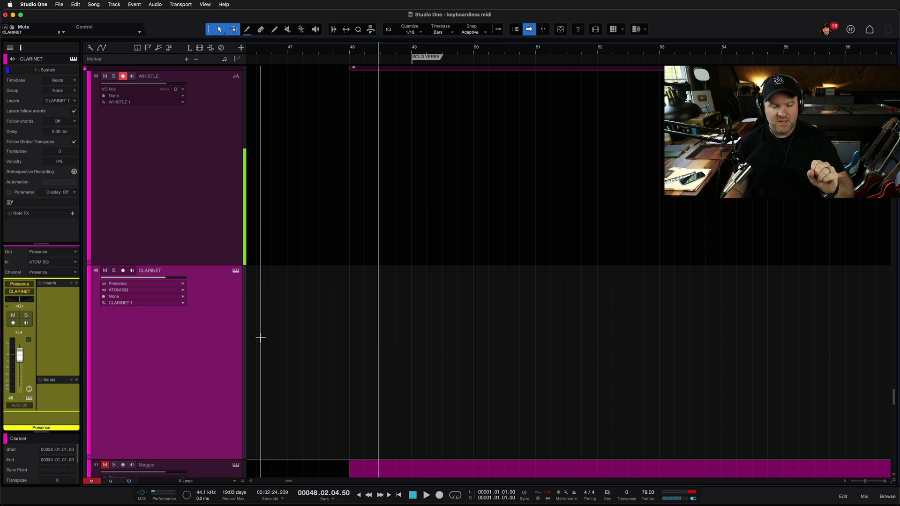
pyautogui.click(233, 268)
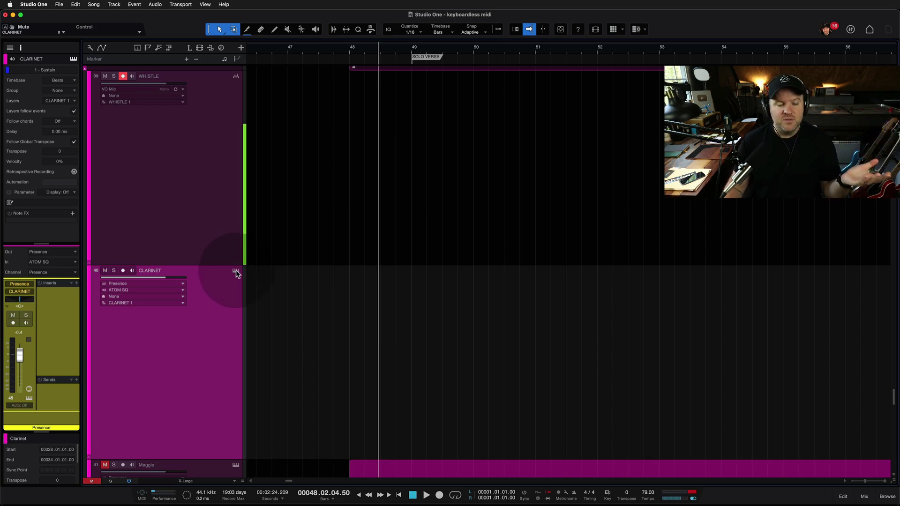
# Create a one-bar part on the CLARINET track at bar 49 and draw overlapping D3 and E3 notes in it.
pyautogui.doubleClick(427, 411)
pyautogui.doubleClick(426, 398)
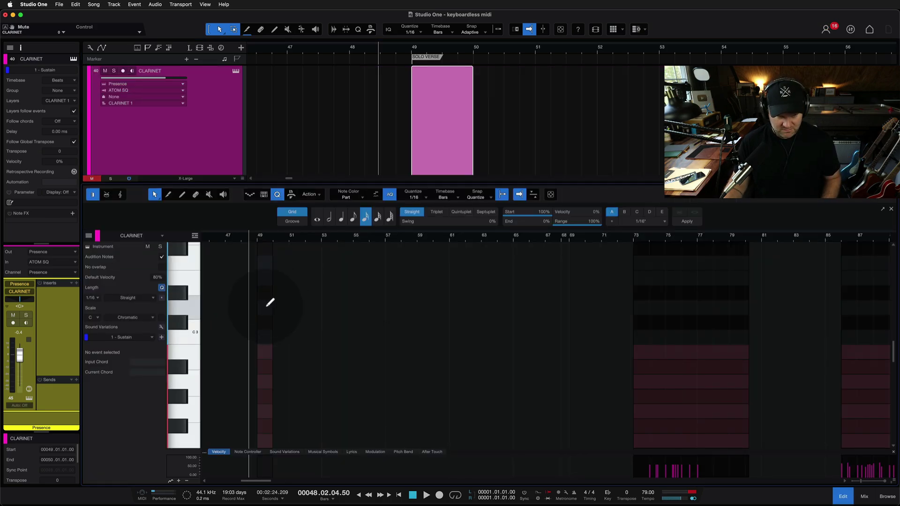
pyautogui.moveTo(299, 303)
pyautogui.mouseDown()
pyautogui.moveTo(333, 302)
pyautogui.moveTo(377, 276)
pyautogui.mouseUp()
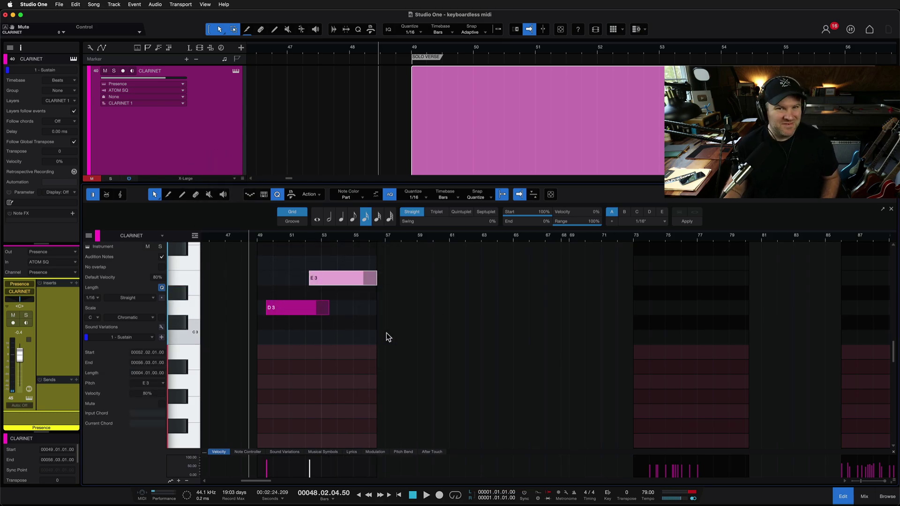
# Undo the two drawn clarinet notes and delete the part at bar 49.
pyautogui.press('super+z')
pyautogui.press('super+z')
pyautogui.press('F2')
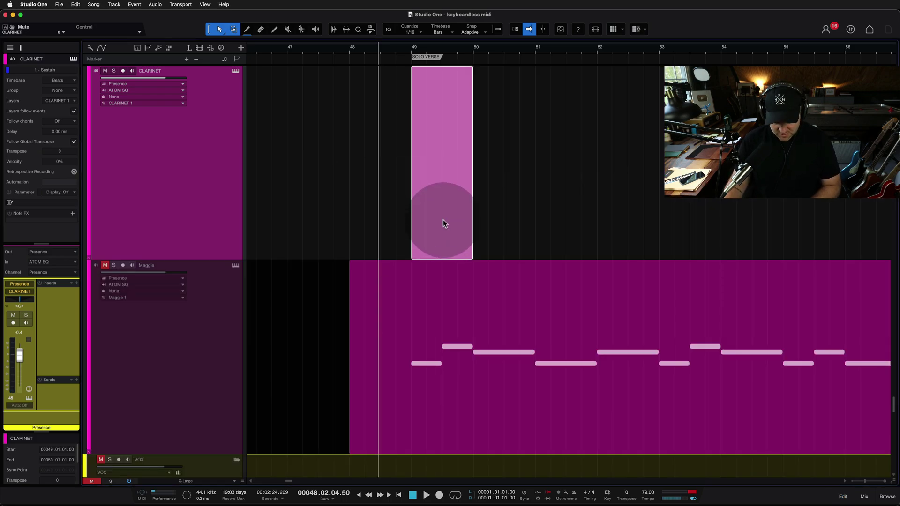
pyautogui.press('Delete')
# Record a whistled melody on the WHISTLE track over the solo verse, from about bar 48 to bar 53.
pyautogui.scroll(2, 426, 198)
pyautogui.scroll(5, 426, 198)
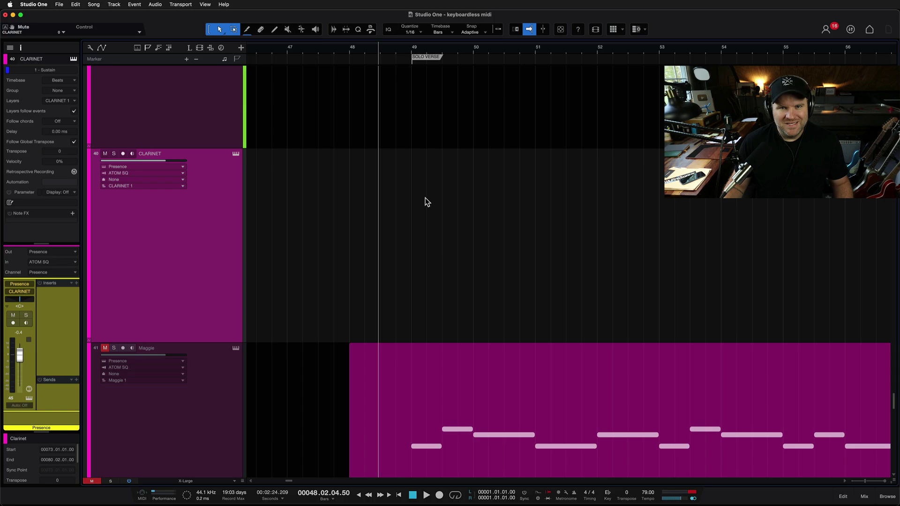
pyautogui.scroll(2, 426, 202)
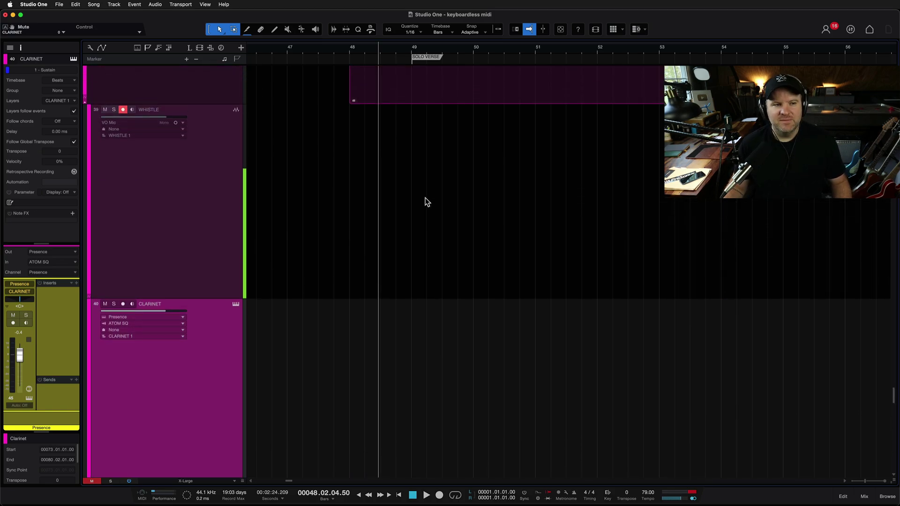
pyautogui.press('e')
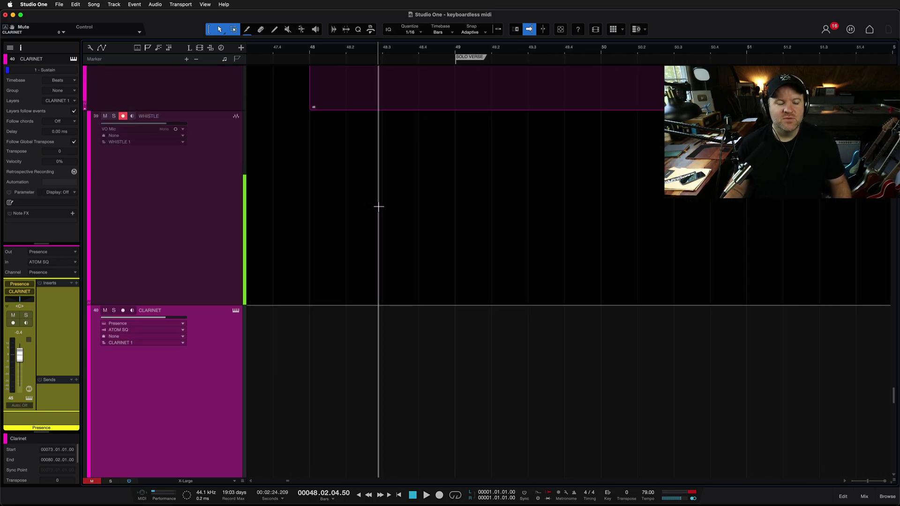
pyautogui.click(194, 207)
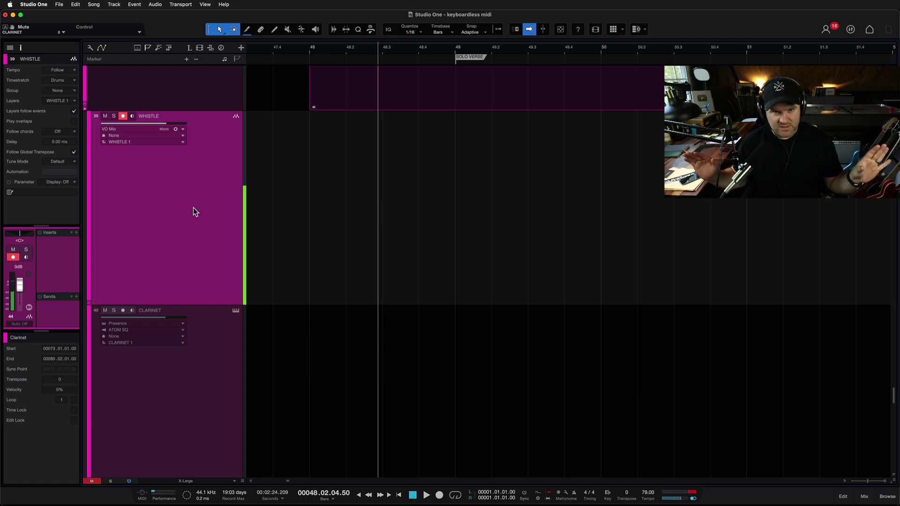
pyautogui.click(341, 208)
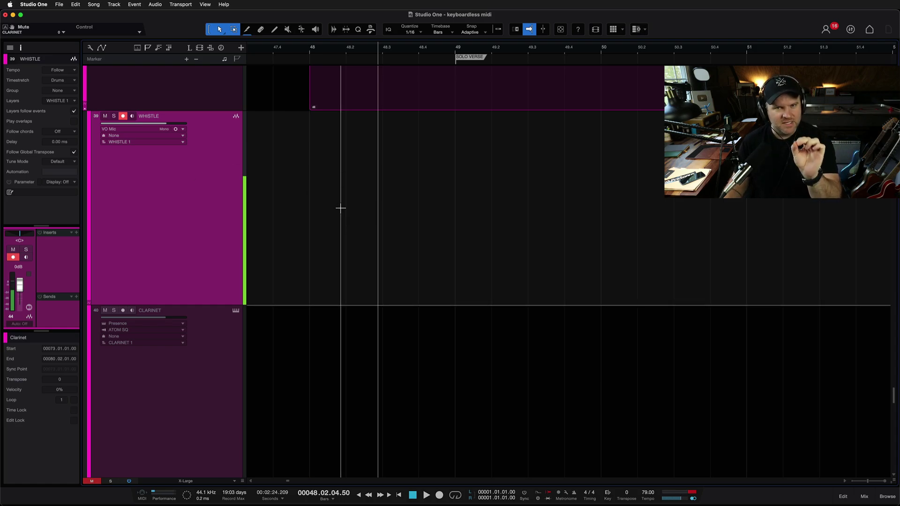
pyautogui.hscroll(2, 341, 208)
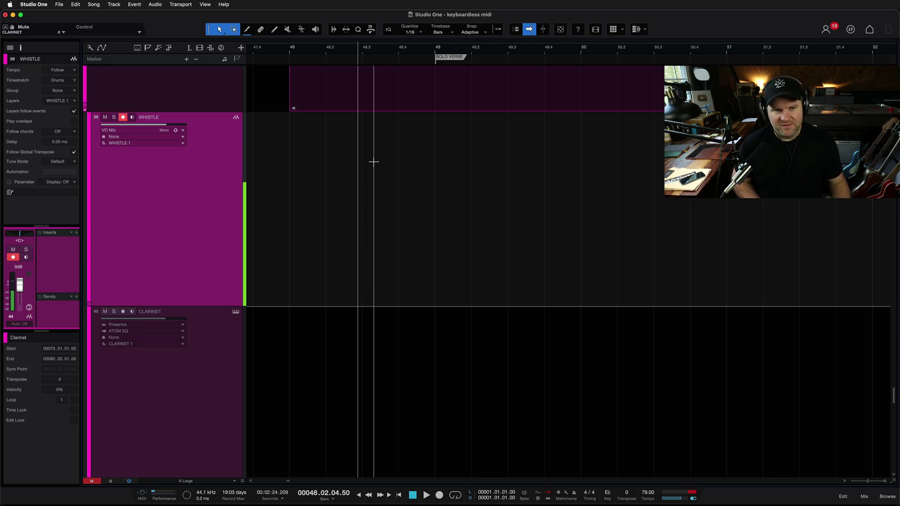
pyautogui.press('space')
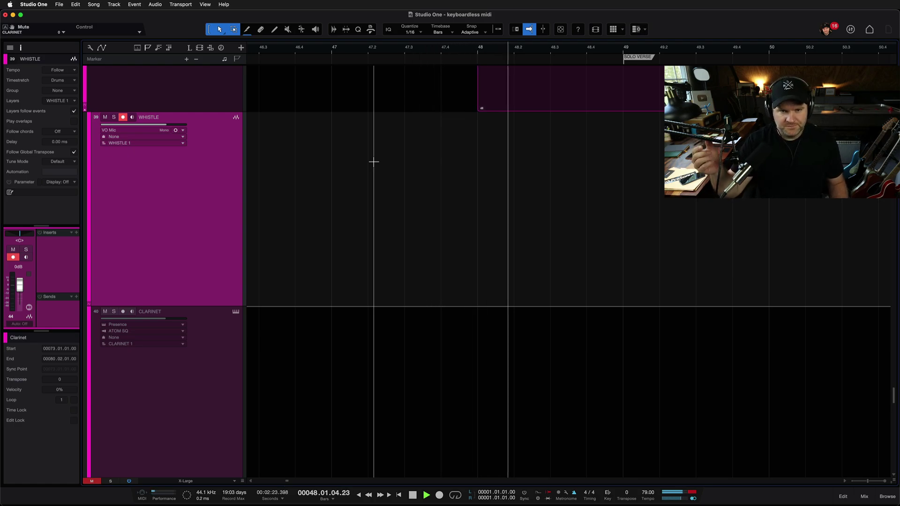
pyautogui.press('KP_Multiply')
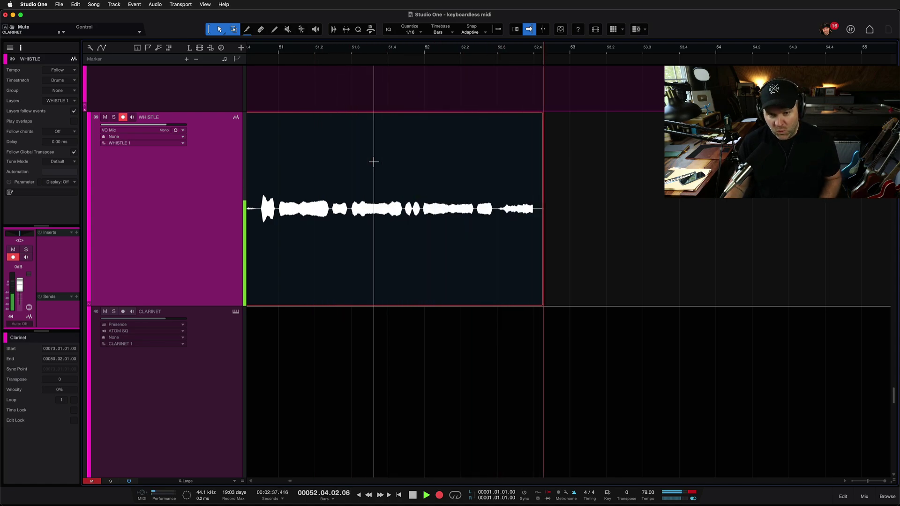
pyautogui.press('space')
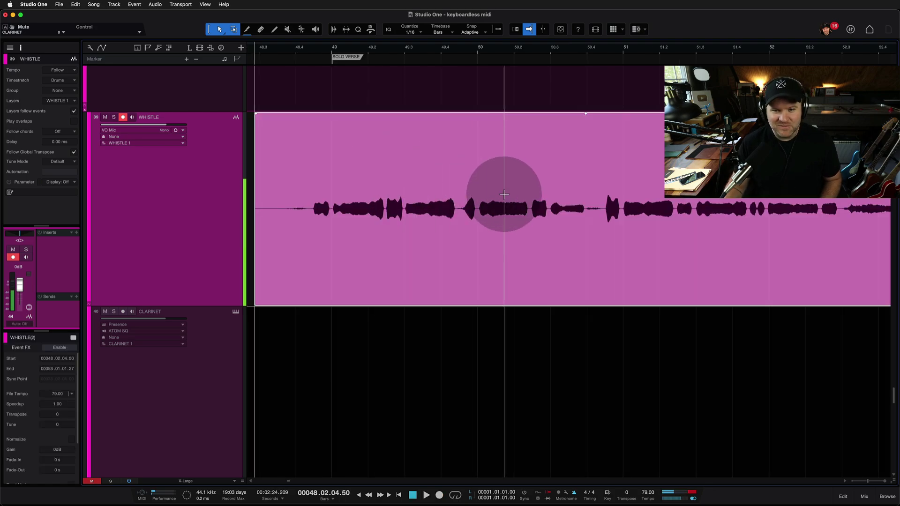
# Audition the recorded whistle take near its end and turn off the WHISTLE track's solo.
pyautogui.hscroll(3, 505, 192)
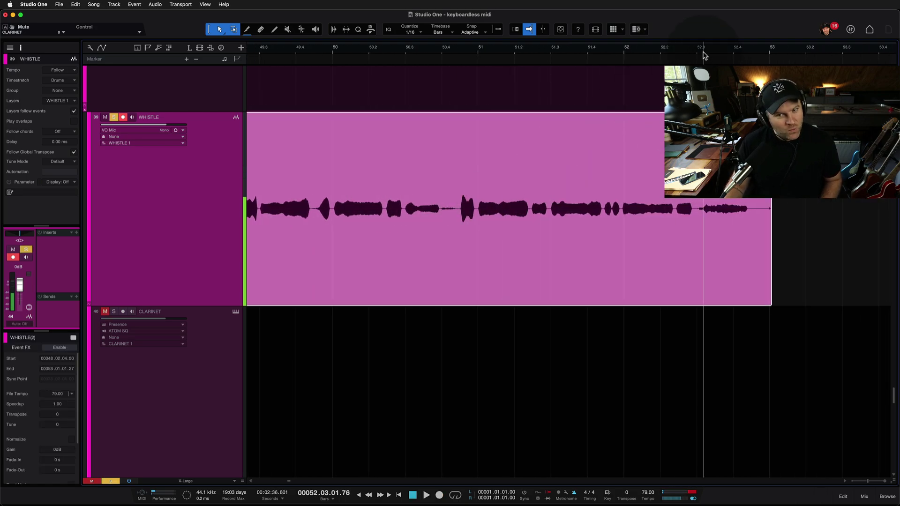
pyautogui.press('space')
pyautogui.press('space')
pyautogui.hscroll(-4, 539, 181)
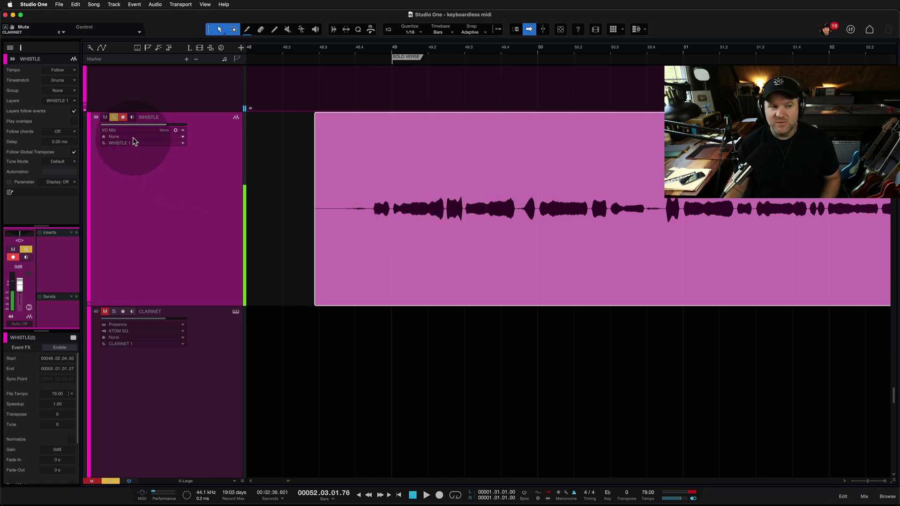
pyautogui.click(114, 116)
pyautogui.click(421, 269)
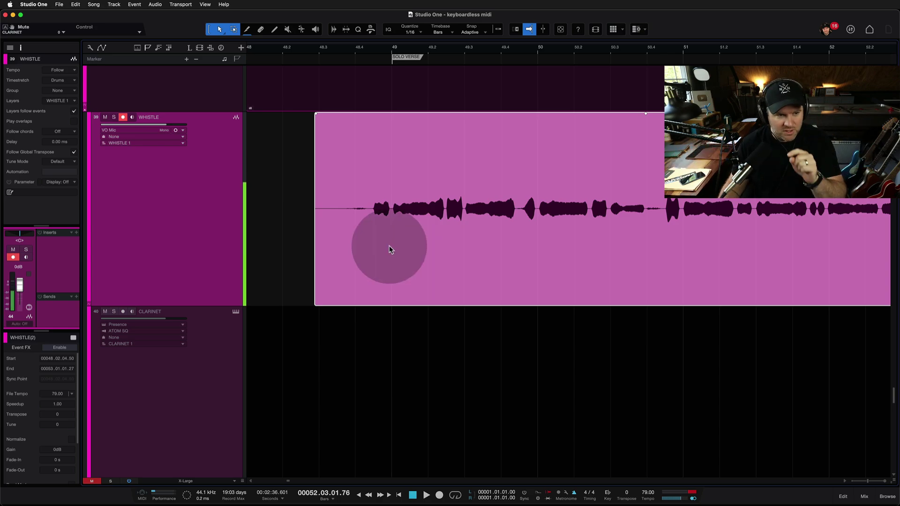
# Open the whistle recording in Melodyne for pitch editing, with its notes detected as a pitched melody.
pyautogui.hscroll(5, 375, 251)
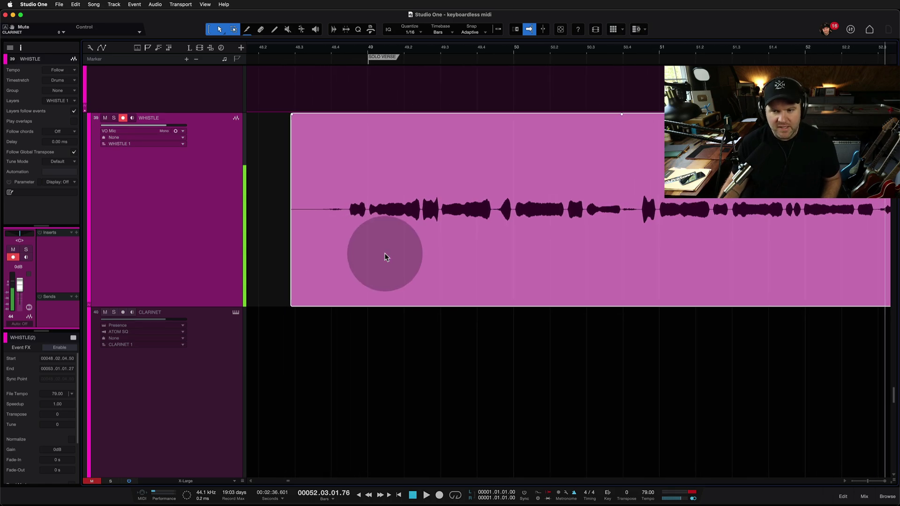
pyautogui.scroll(-3, 390, 257)
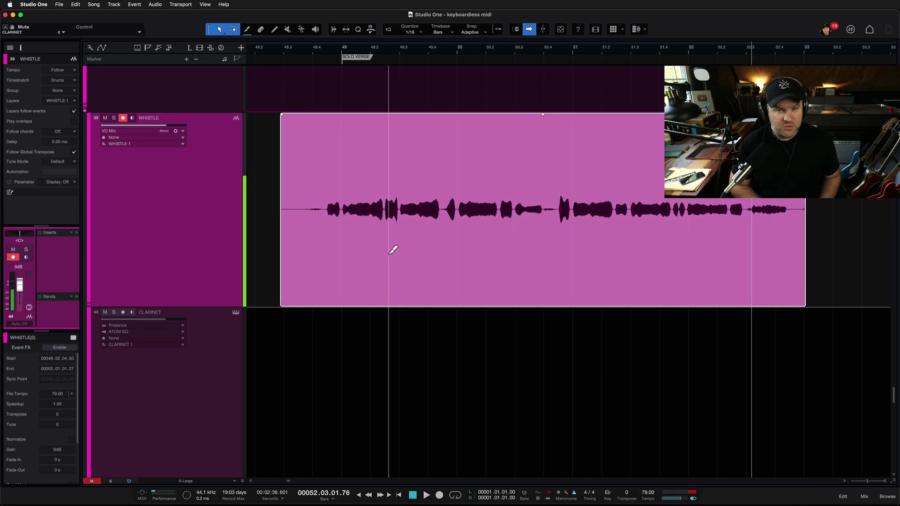
pyautogui.press('super+m')
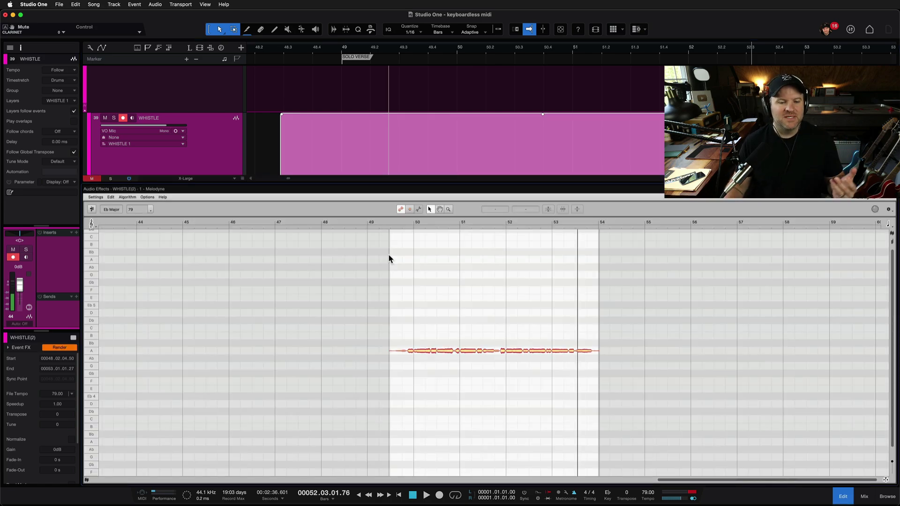
pyautogui.click(454, 281)
pyautogui.scroll(5, 454, 281)
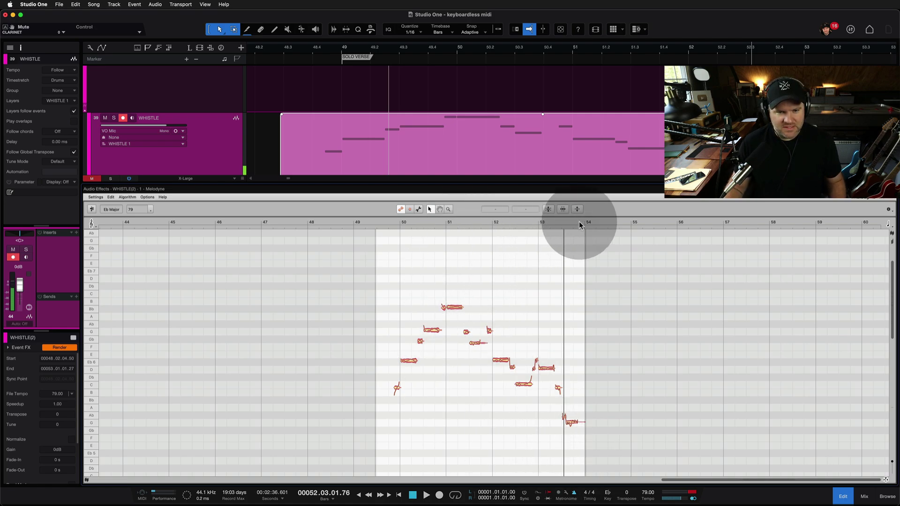
# Correct the pitch of the whistle notes with Pitch Center and Pitch Drift both at 100%.
pyautogui.click(548, 209)
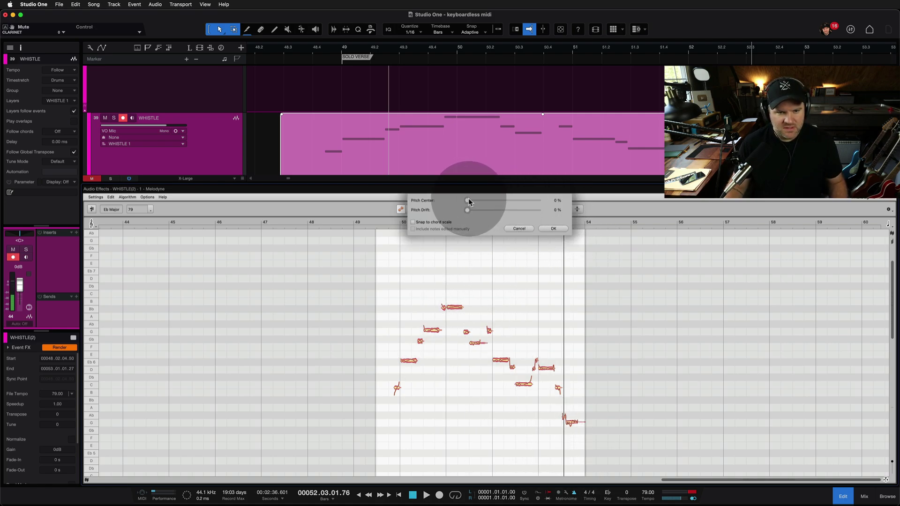
pyautogui.moveTo(469, 201); pyautogui.dragTo(606, 216)
pyautogui.moveTo(474, 211); pyautogui.dragTo(539, 218)
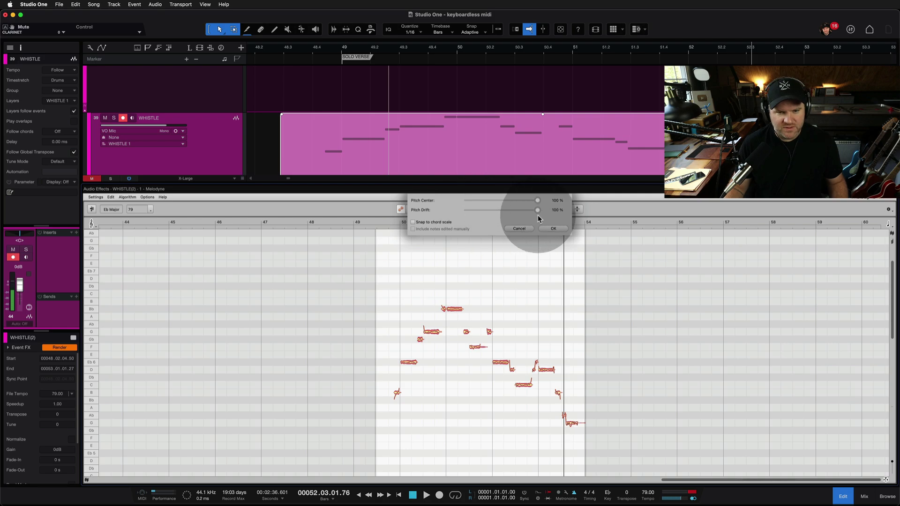
pyautogui.click(559, 229)
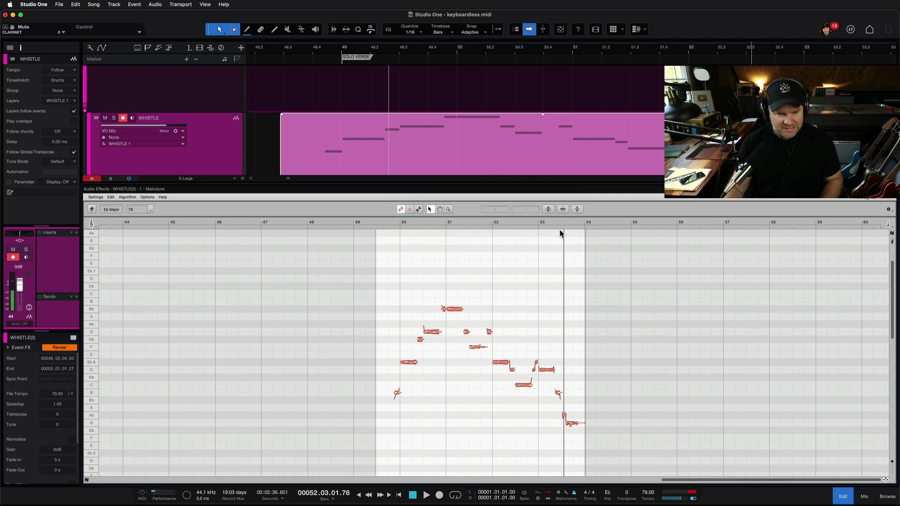
# Audition the start of the whistle melody and raise its first note to C6.
pyautogui.scroll(4, 434, 384)
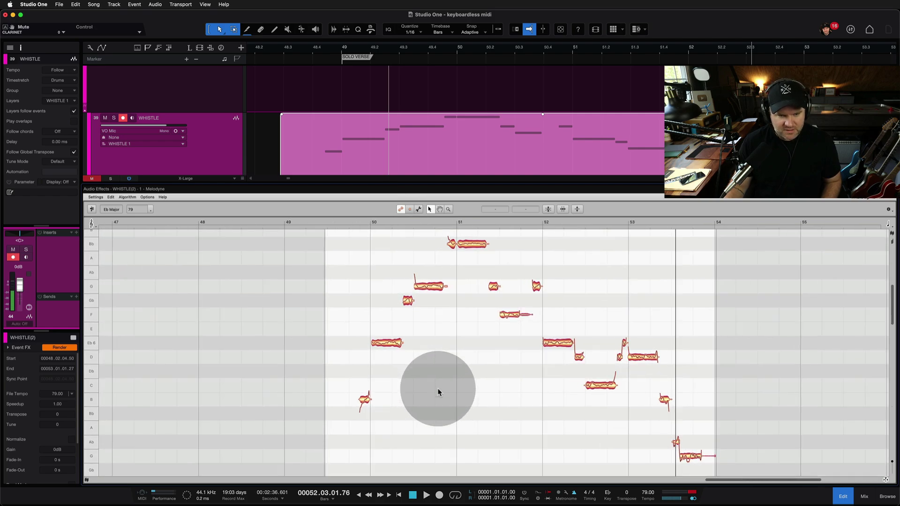
pyautogui.click(355, 226)
pyautogui.click(354, 224)
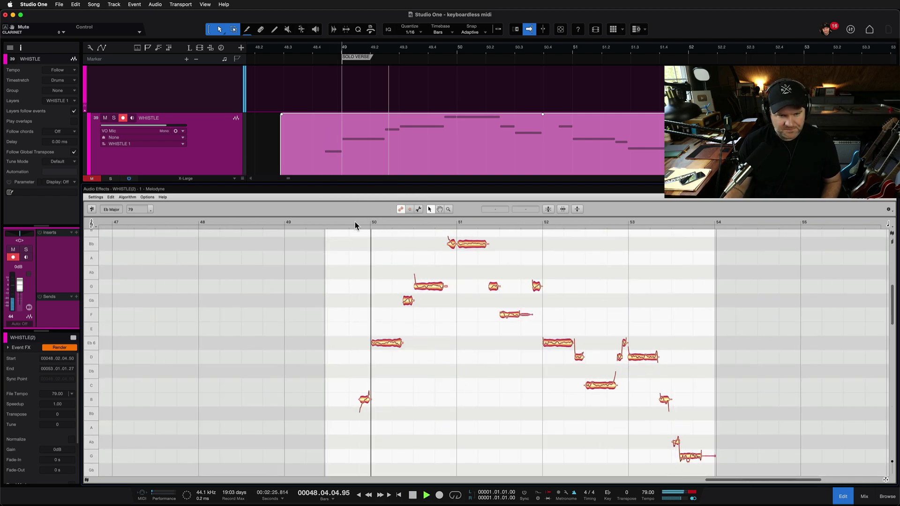
pyautogui.press('space')
pyautogui.click(366, 402)
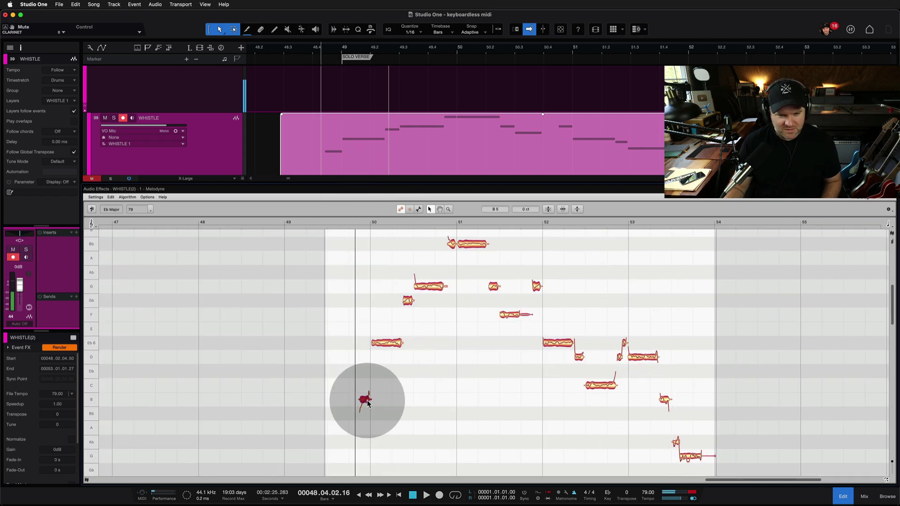
pyautogui.moveTo(366, 403); pyautogui.dragTo(365, 389)
# Play back the opening of the melody and lower its third note, the short Gb, to F6.
pyautogui.press('space')
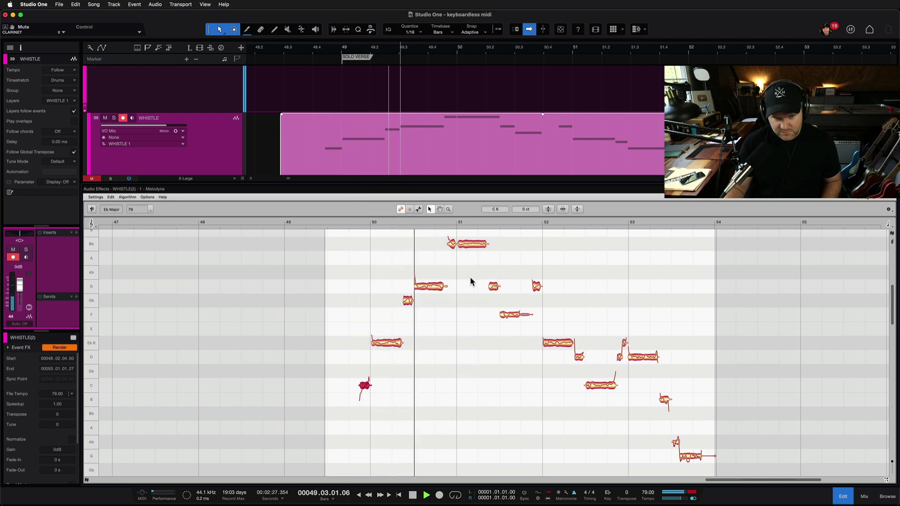
pyautogui.press('space')
pyautogui.moveTo(408, 301); pyautogui.dragTo(408, 315)
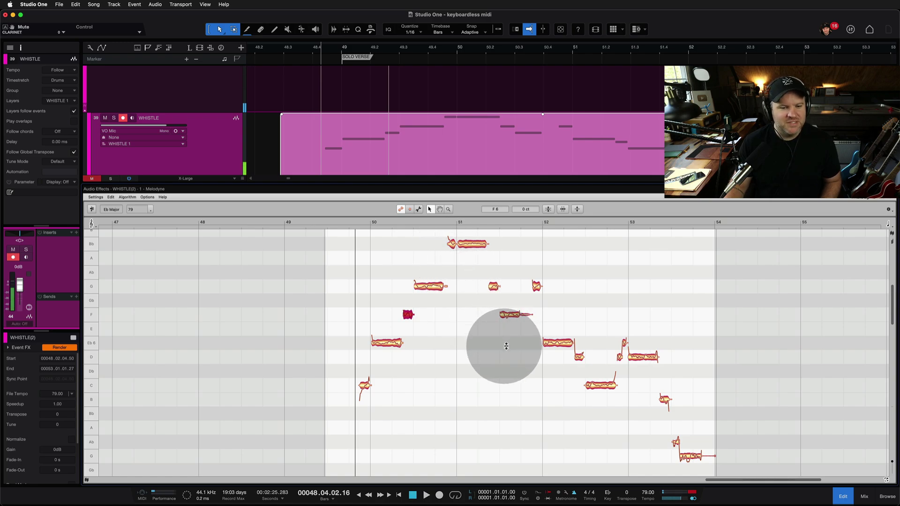
# Play back the corrected whistle melody and set the playback position just before its final low notes.
pyautogui.press('space')
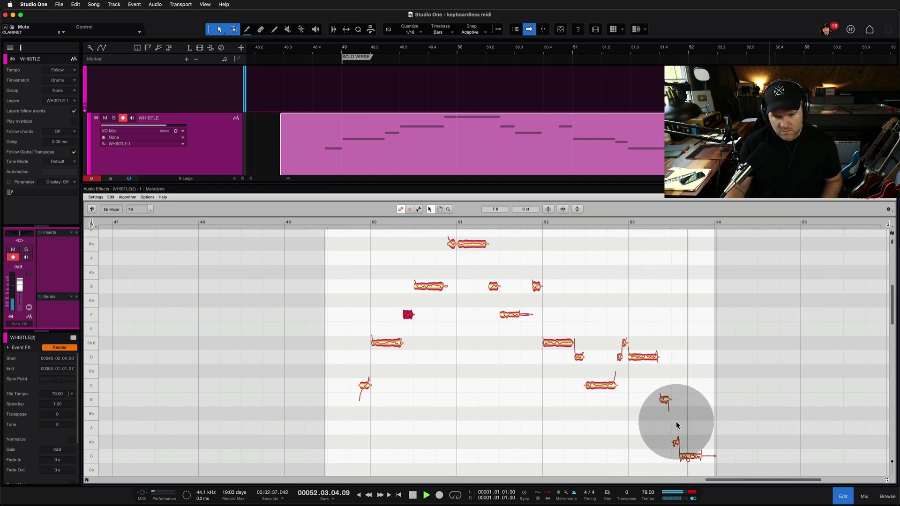
pyautogui.press('space')
pyautogui.scroll(-4, 696, 457)
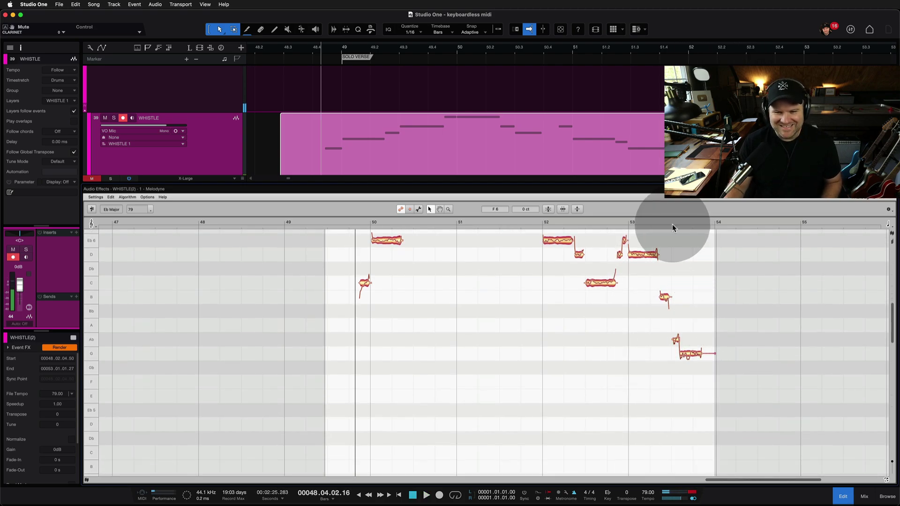
pyautogui.click(672, 220)
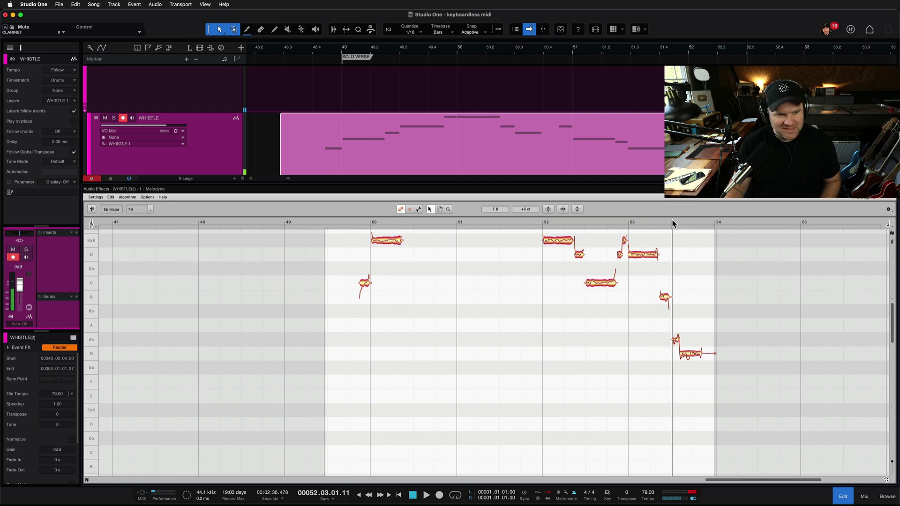
# Audition the ending of the whistle melody and lower the short Ab before the last note to G5.
pyautogui.press('space')
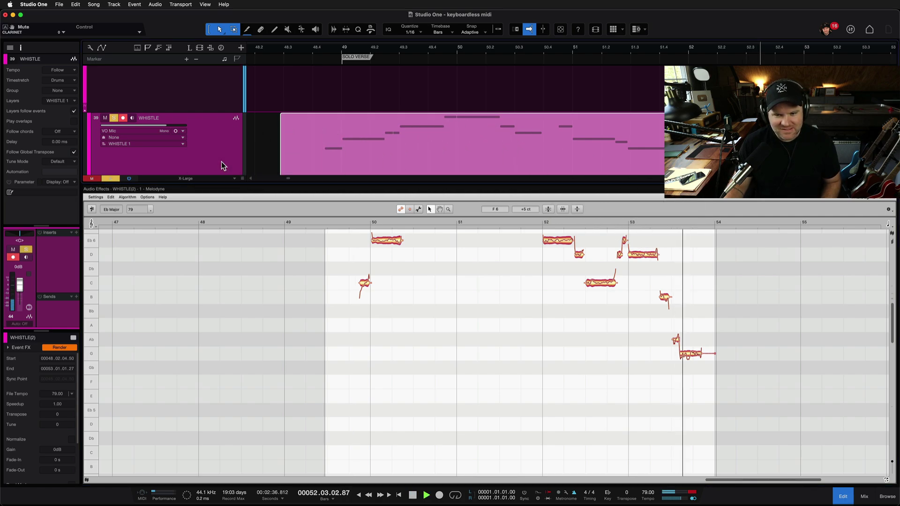
pyautogui.press('space')
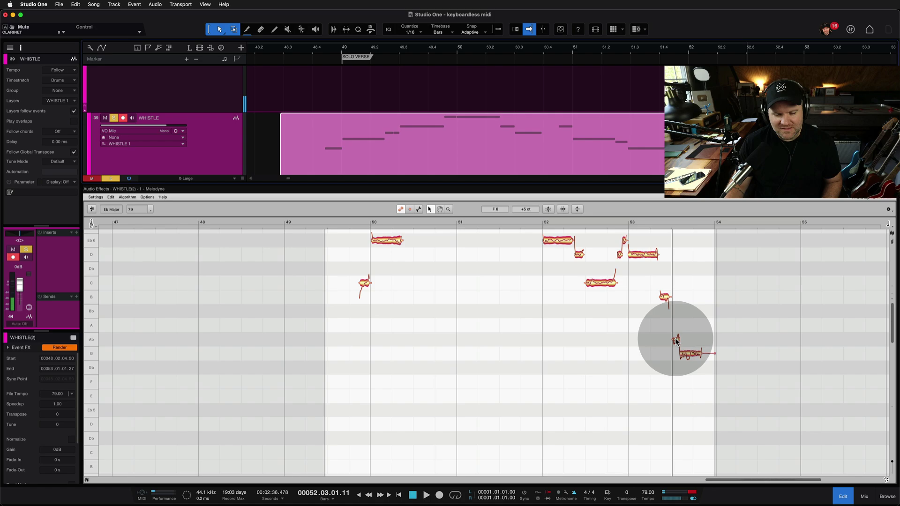
pyautogui.moveTo(676, 341); pyautogui.dragTo(679, 355)
pyautogui.press('space')
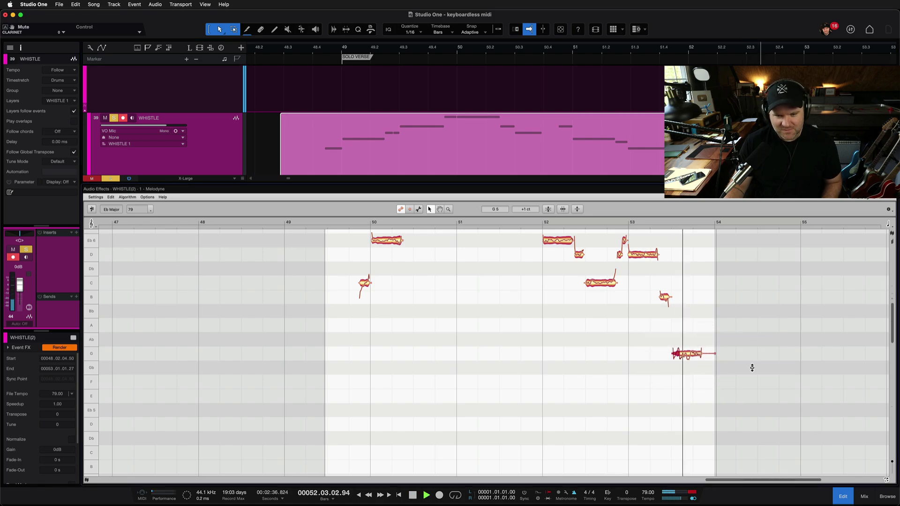
pyautogui.press('super+s')
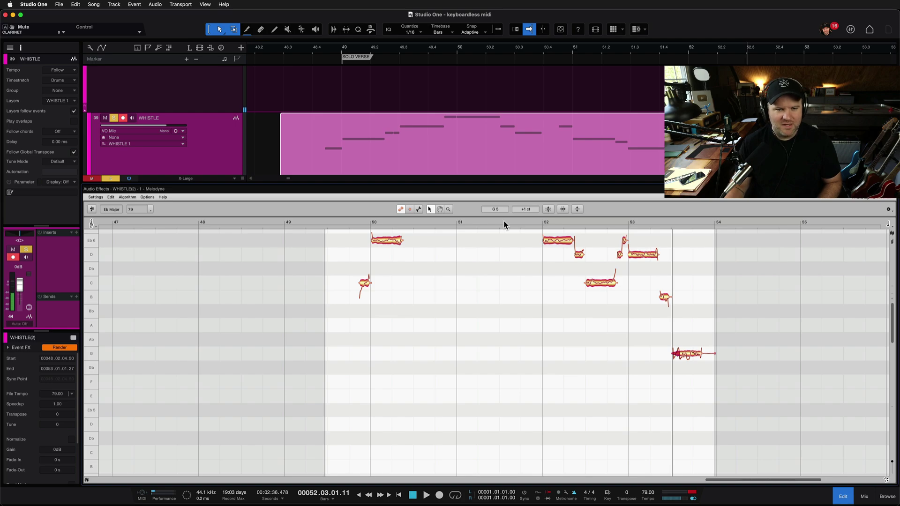
pyautogui.press('super')
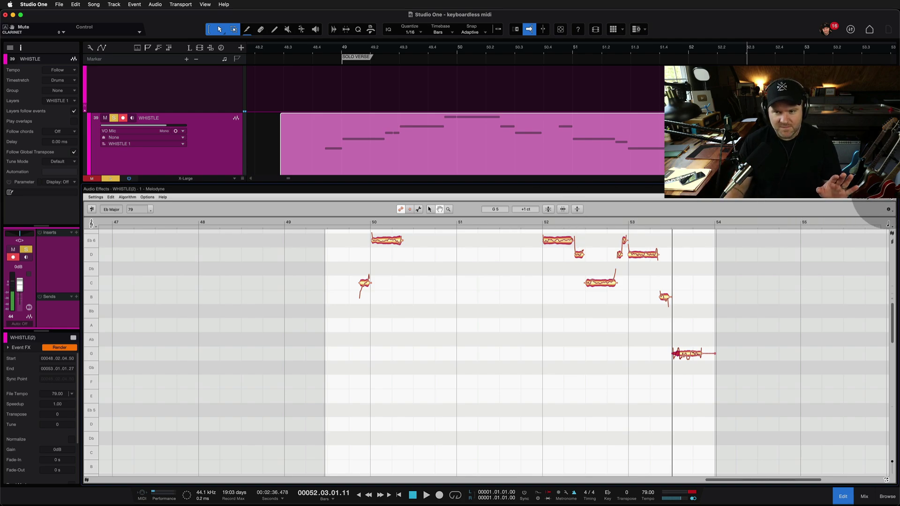
# Review the corrected whistle notes on the audio event and in the Melodyne editor.
pyautogui.click(890, 189)
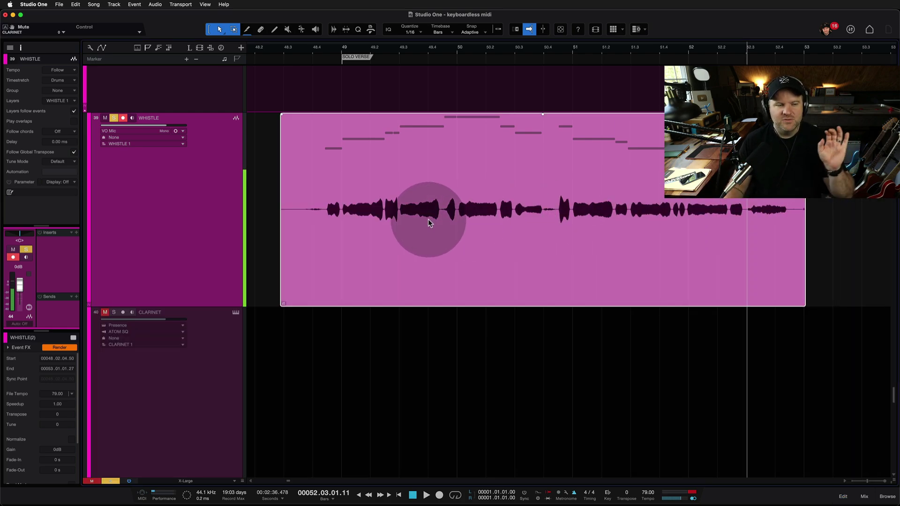
pyautogui.moveTo(428, 220)
pyautogui.mouseDown()
pyautogui.moveTo(398, 255)
pyautogui.moveTo(399, 197)
pyautogui.mouseUp()
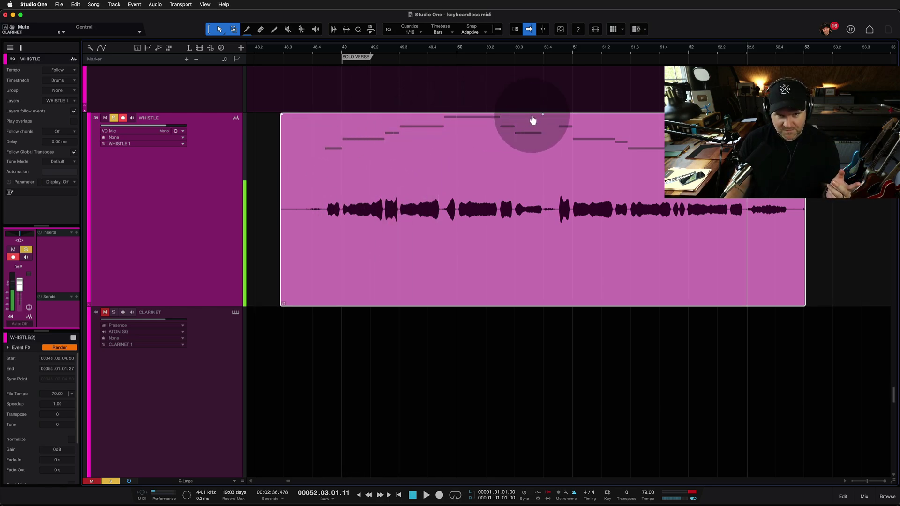
pyautogui.doubleClick(363, 228)
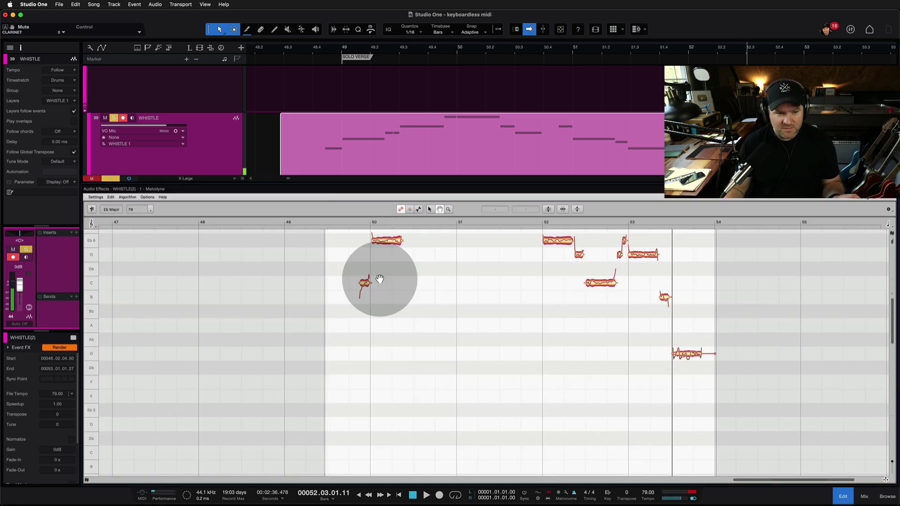
pyautogui.scroll(5, 380, 279)
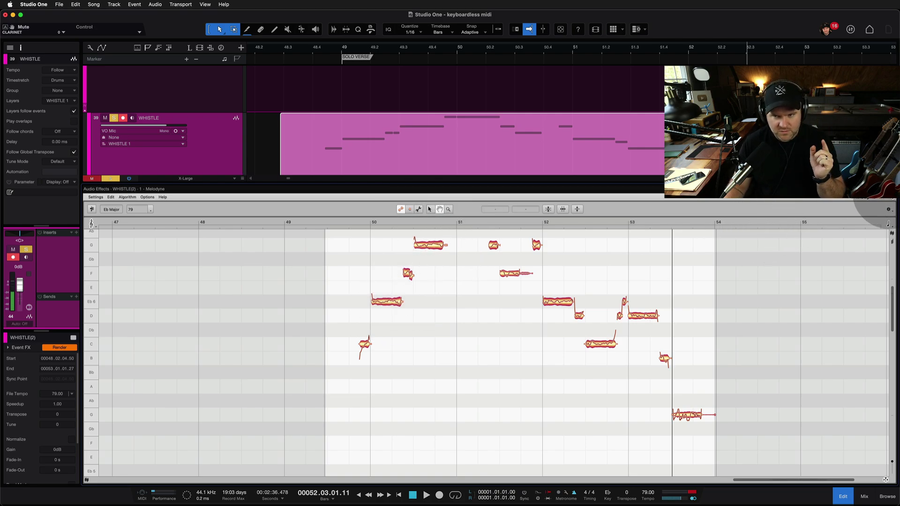
pyautogui.click(889, 189)
# Unmute and solo the clarinet track and test a few notes of its Presence clarinet instrument.
pyautogui.click(213, 382)
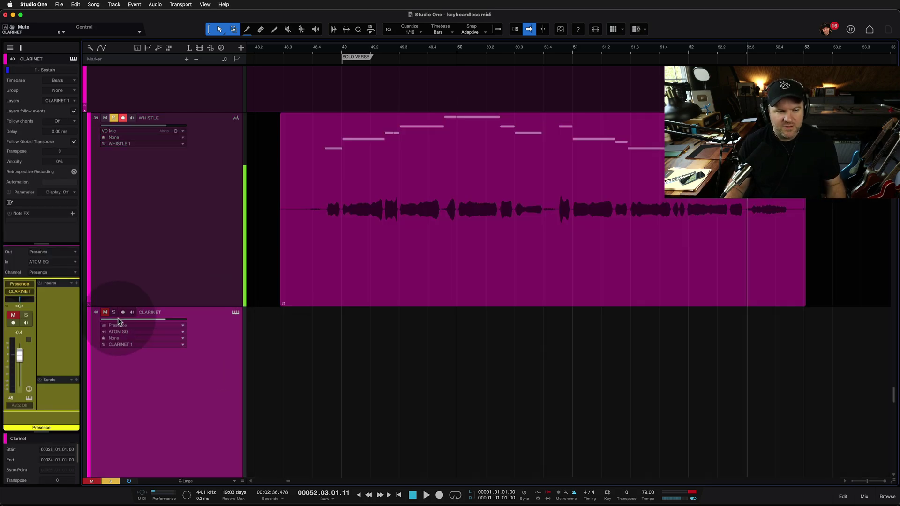
pyautogui.click(105, 312)
pyautogui.click(114, 313)
pyautogui.click(235, 313)
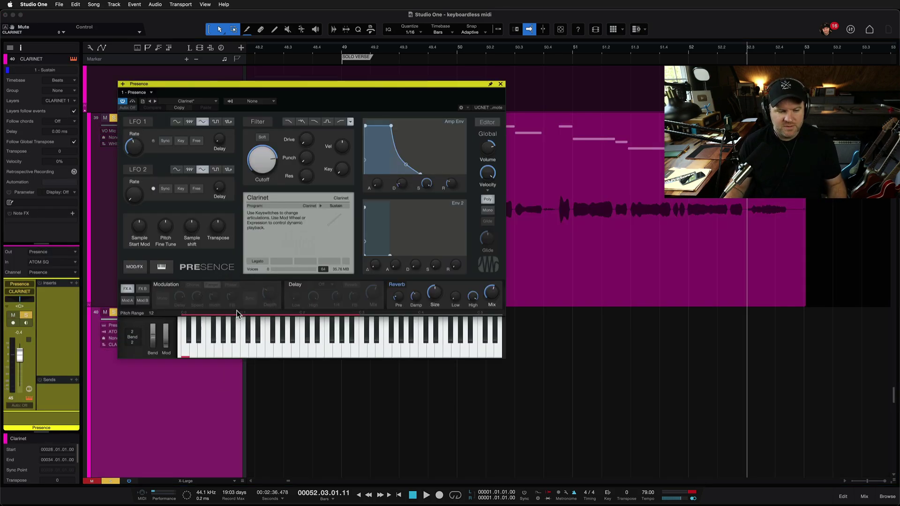
pyautogui.click(229, 352)
pyautogui.click(185, 349)
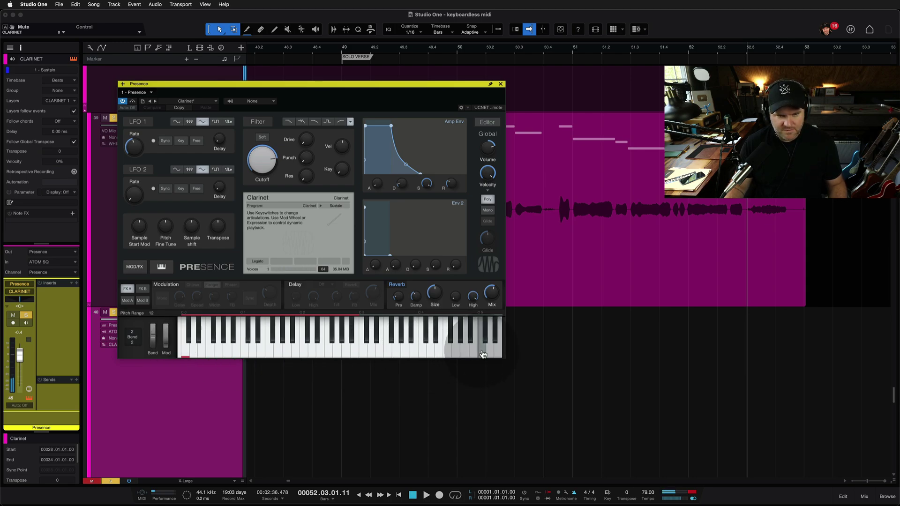
pyautogui.click(501, 85)
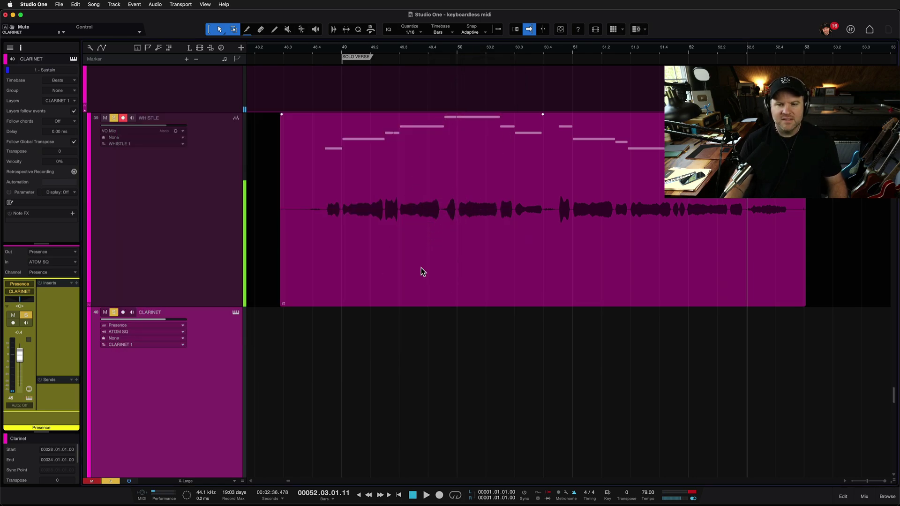
# Copy the whistle event onto the clarinet track as MIDI notes and set the playback position at its first note.
pyautogui.moveTo(436, 281); pyautogui.dragTo(426, 383)
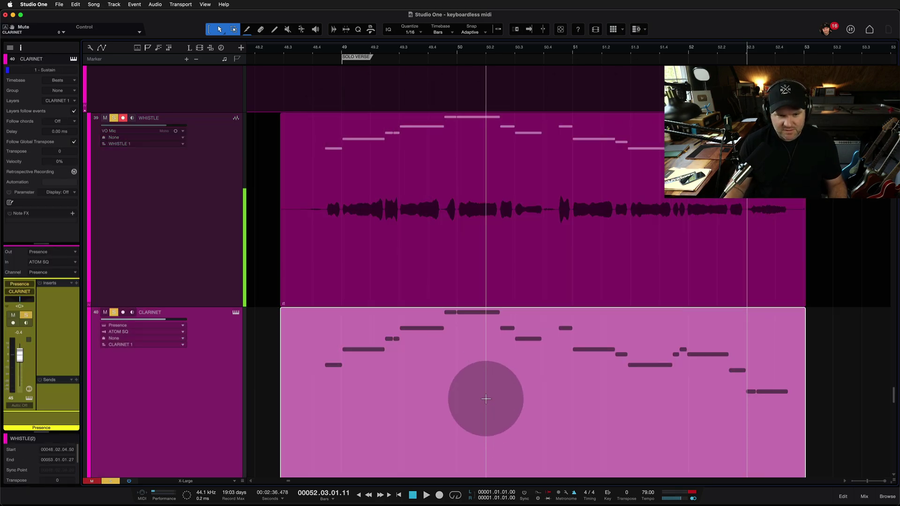
pyautogui.click(327, 50)
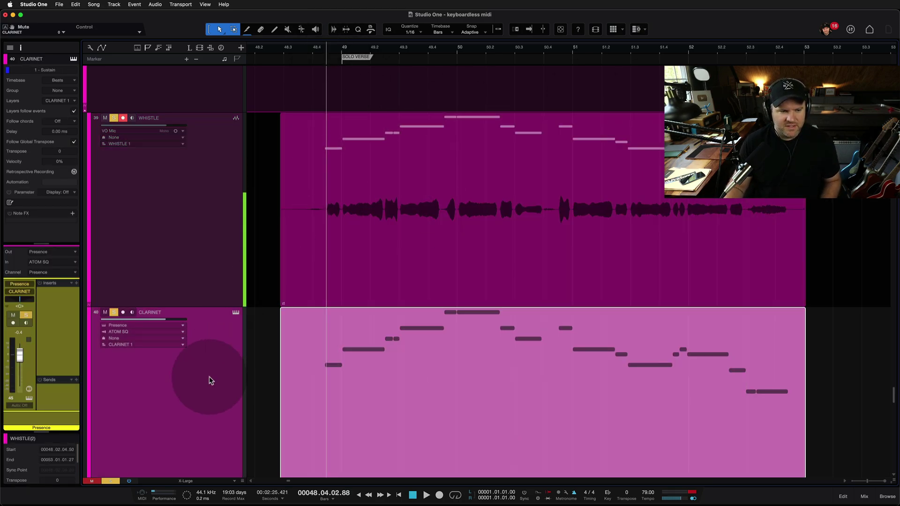
# Disarm, unsolo and mute the whistle track and play back the opening of the clarinet part.
pyautogui.click(123, 118)
pyautogui.click(114, 119)
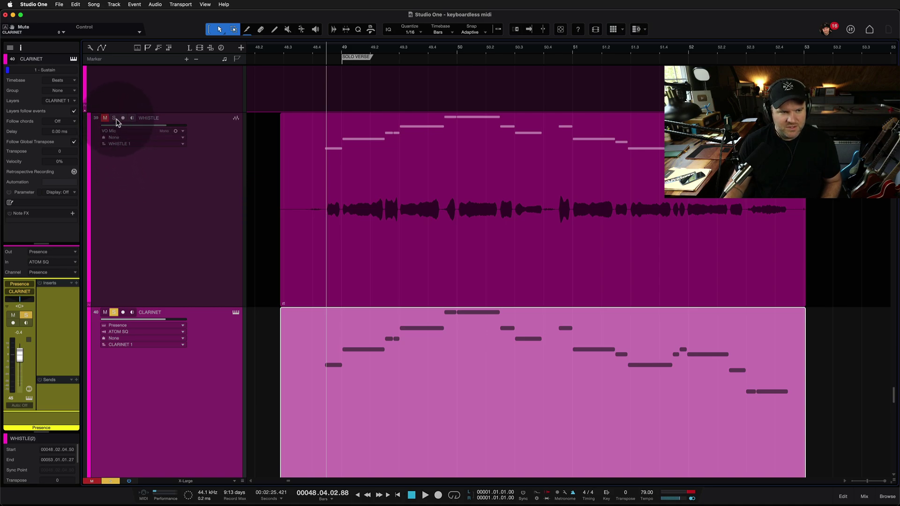
pyautogui.press('f')
pyautogui.press('space')
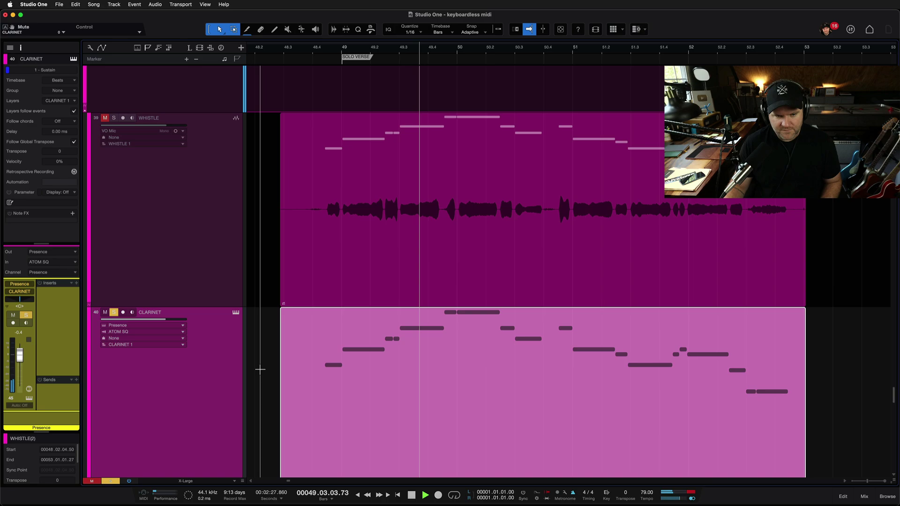
pyautogui.press('space')
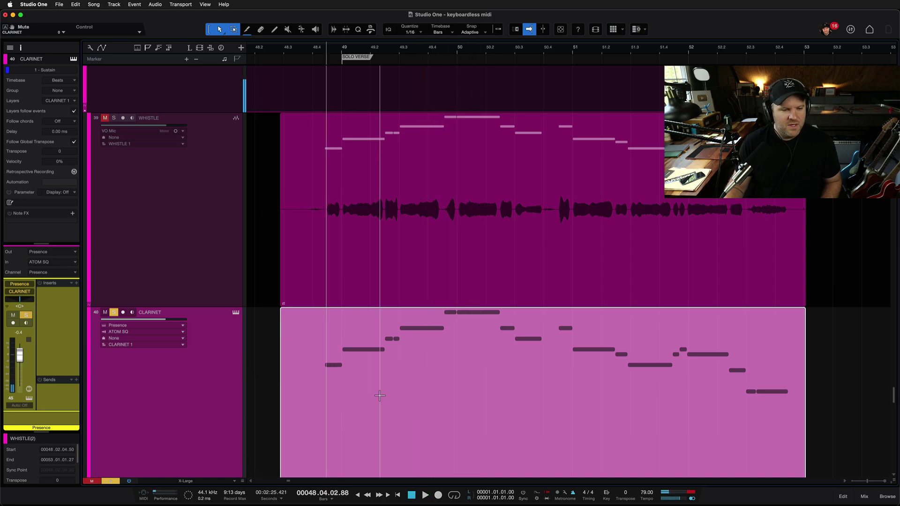
# Open the new clarinet part in the note editor and frame all of its melody notes.
pyautogui.scroll(-2, 374, 415)
pyautogui.doubleClick(373, 415)
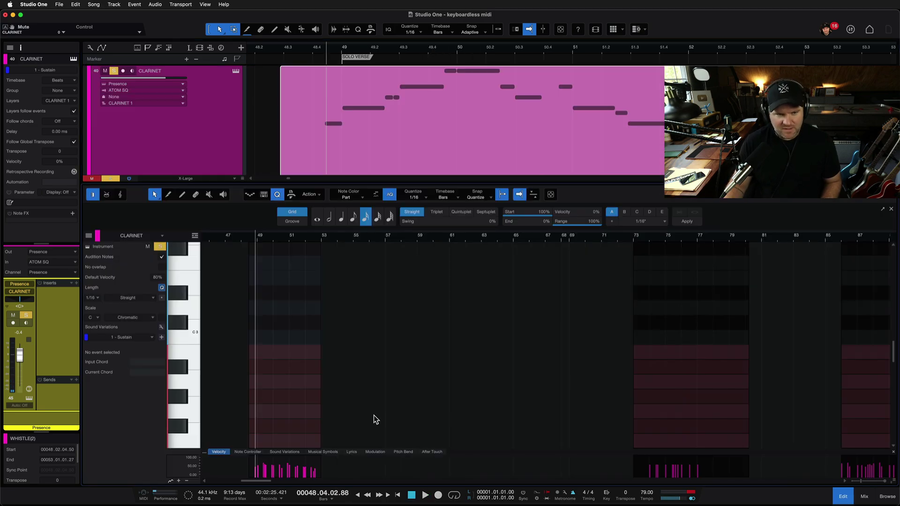
pyautogui.scroll(-3, 388, 367)
pyautogui.scroll(5, 388, 367)
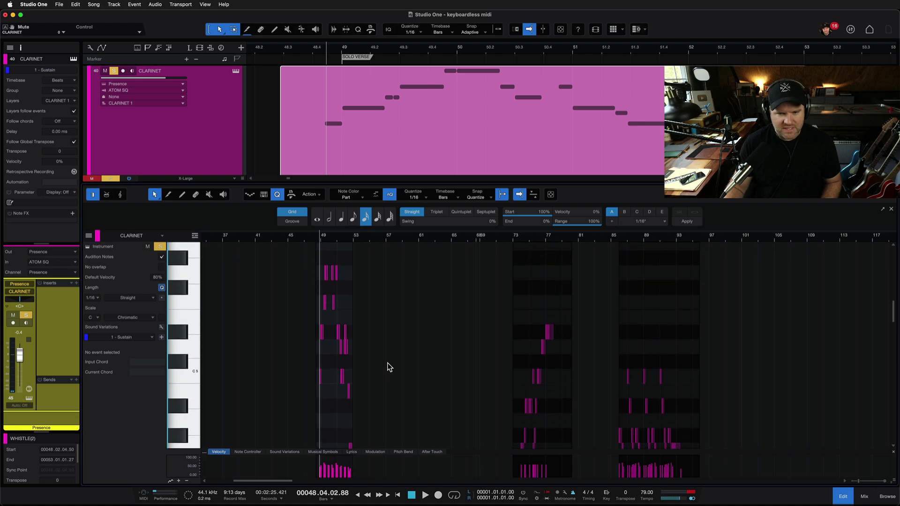
pyautogui.scroll(-1, 388, 367)
pyautogui.scroll(-2, 387, 368)
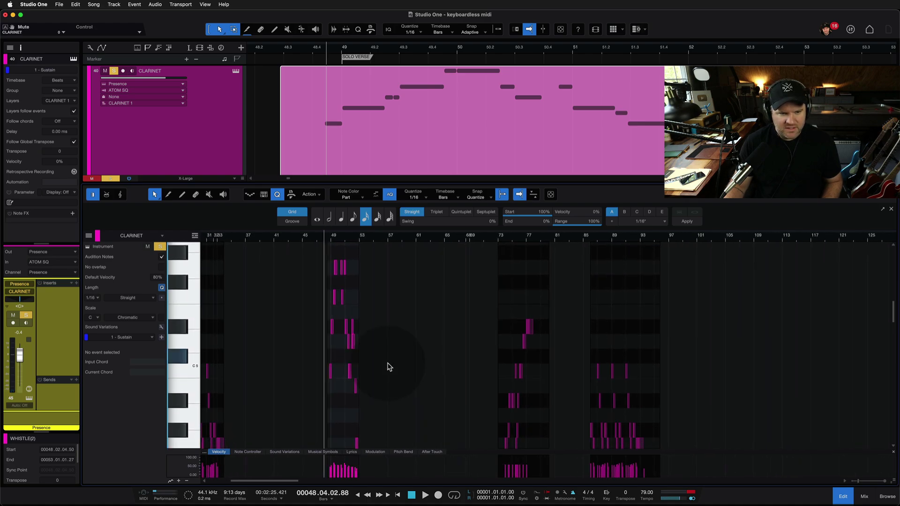
pyautogui.press('e')
pyautogui.press('e')
pyautogui.press('e')
pyautogui.hscroll(-2, 328, 357)
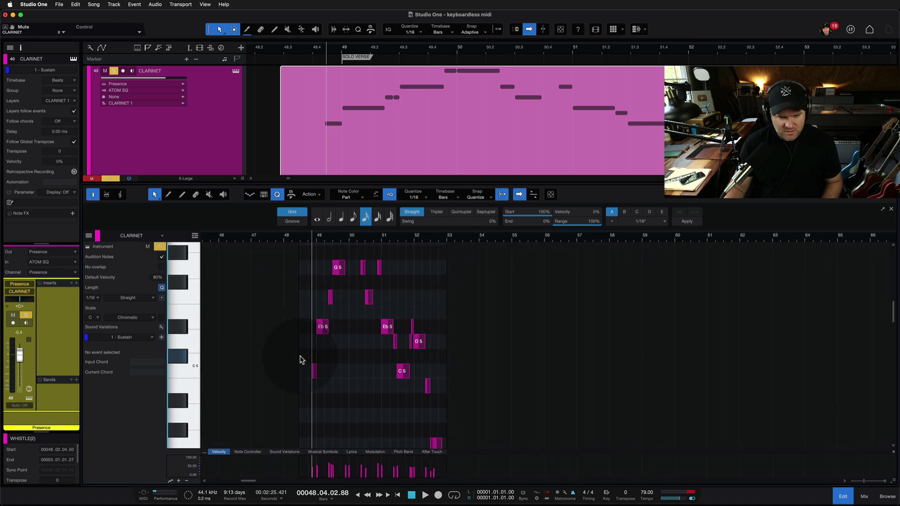
pyautogui.scroll(3, 303, 352)
pyautogui.scroll(-2, 300, 356)
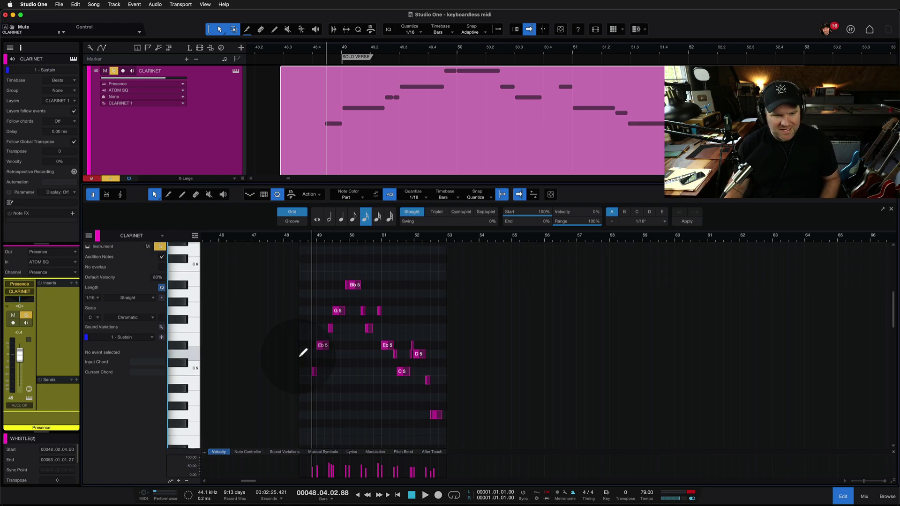
pyautogui.scroll(3, 299, 356)
pyautogui.scroll(-3, 300, 356)
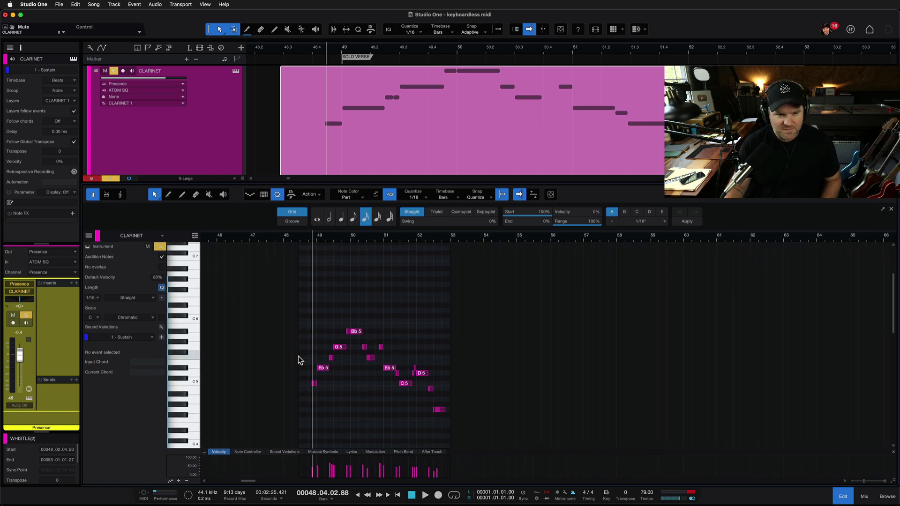
pyautogui.scroll(-3, 298, 356)
pyautogui.scroll(3, 300, 356)
pyautogui.scroll(3, 300, 356)
pyautogui.scroll(-2, 300, 356)
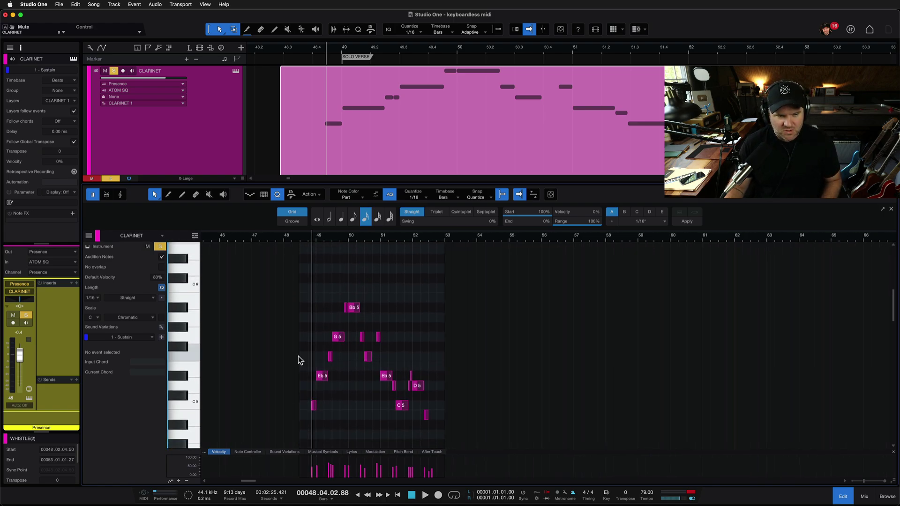
pyautogui.scroll(-3, 298, 356)
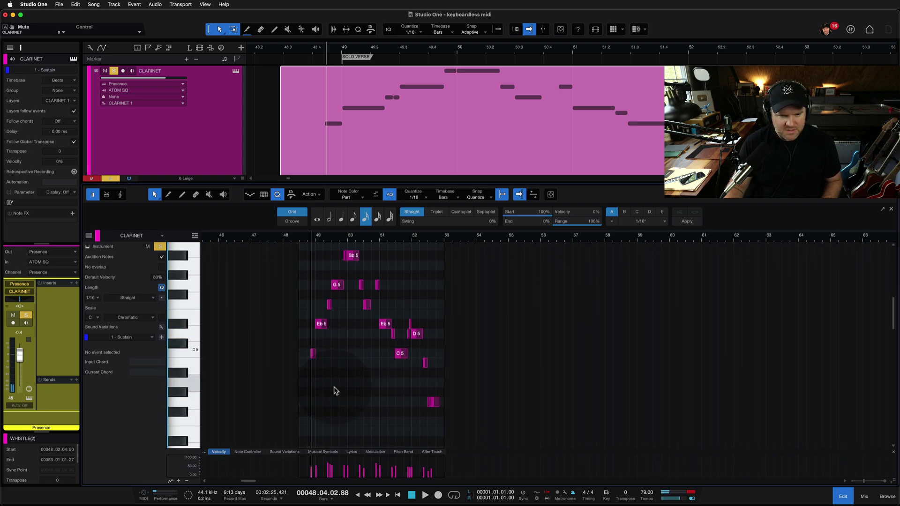
# Try to move all the clarinet melody notes down one octave, placing the first note at C4.
pyautogui.moveTo(467, 426); pyautogui.dragTo(302, 263)
pyautogui.scroll(-5, 317, 346)
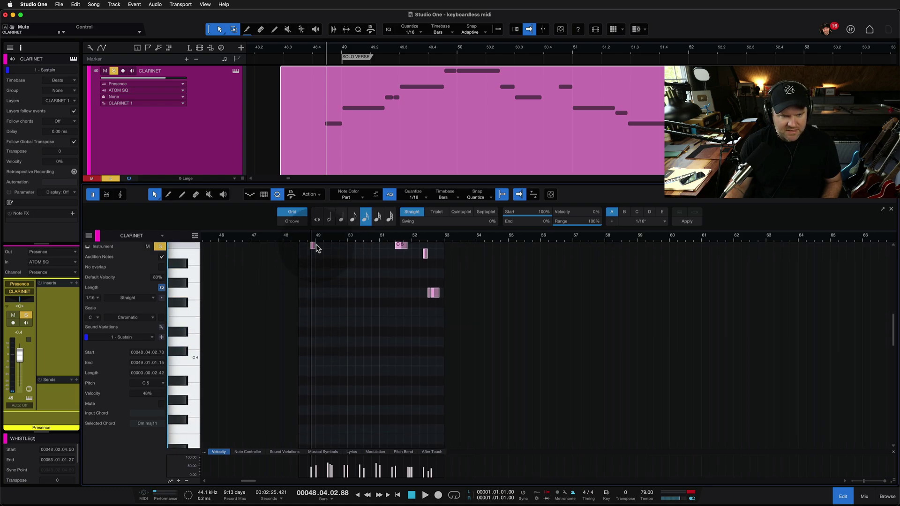
pyautogui.moveTo(314, 246); pyautogui.dragTo(317, 314)
pyautogui.press('Down')
pyautogui.press('Down')
pyautogui.press('Down')
pyautogui.press('Down')
pyautogui.press('Down')
pyautogui.press('Down')
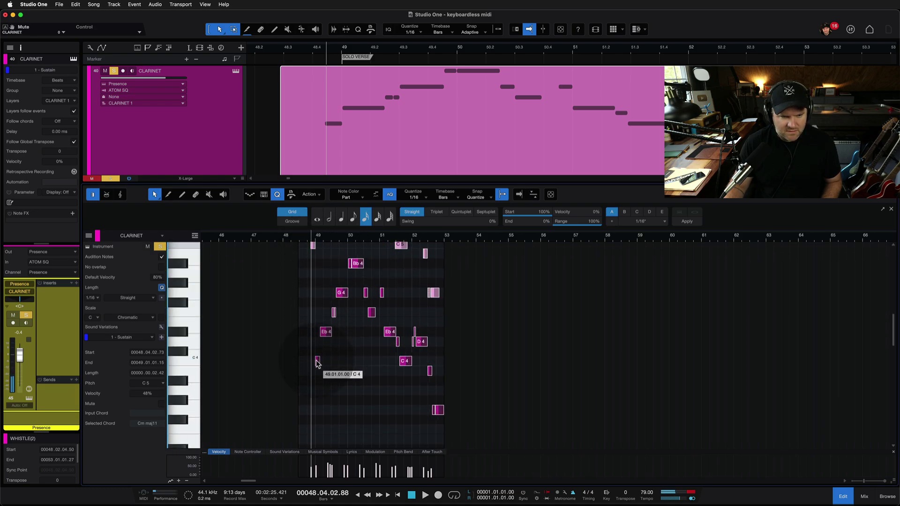
pyautogui.press('space')
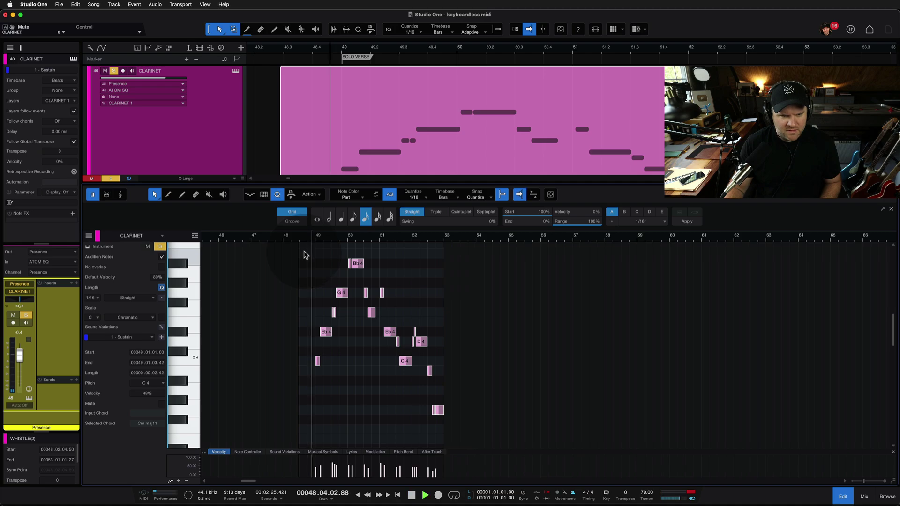
pyautogui.press('space')
pyautogui.press('super+z')
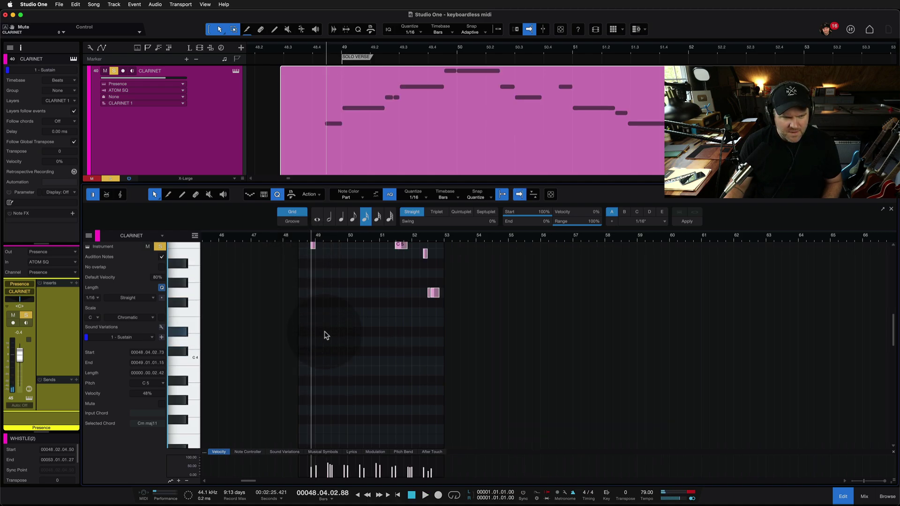
# Select all the clarinet melody notes and quantize them to the 1/16 grid.
pyautogui.scroll(3, 326, 336)
pyautogui.scroll(8, 313, 301)
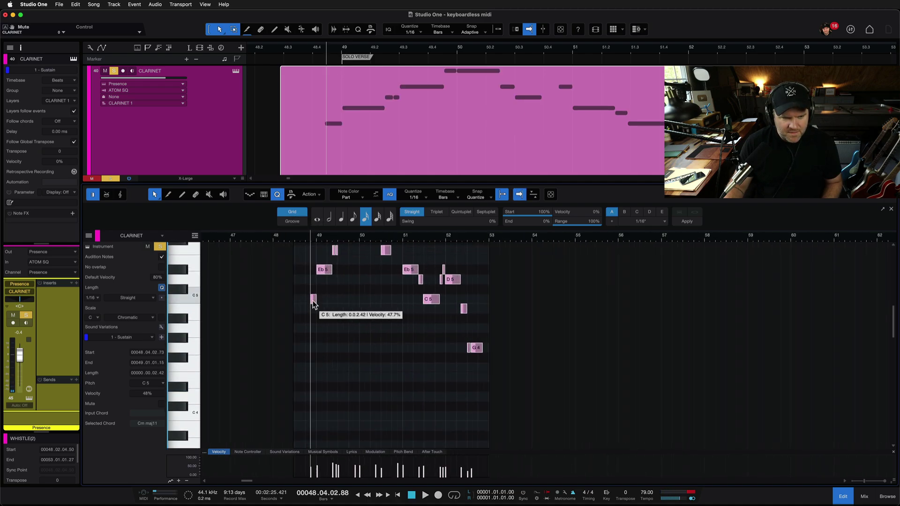
pyautogui.press('w')
pyautogui.press('w')
pyautogui.press('w')
pyautogui.press('w')
pyautogui.click(326, 330)
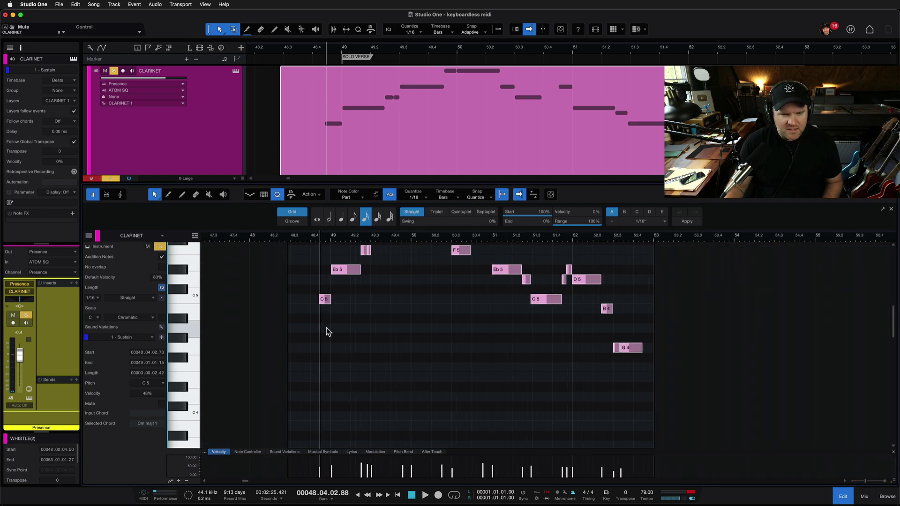
pyautogui.moveTo(592, 361); pyautogui.dragTo(253, 240)
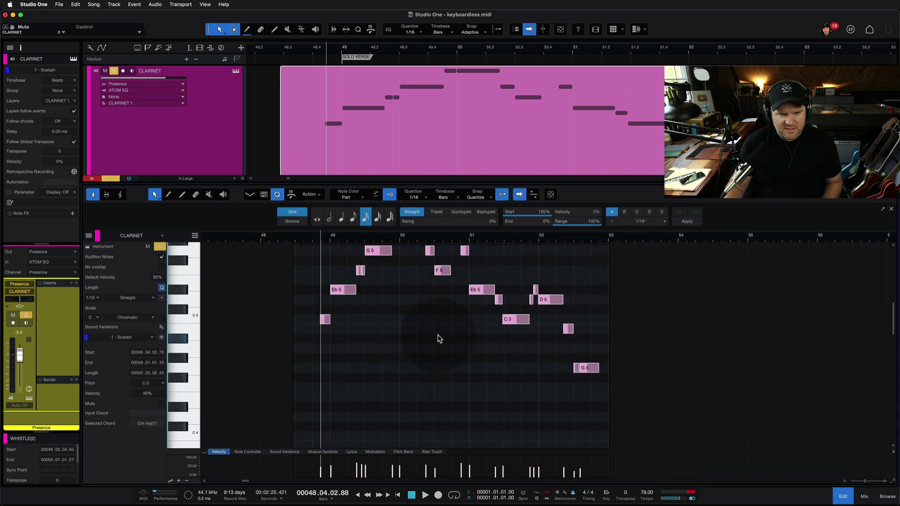
pyautogui.scroll(4, 438, 338)
pyautogui.press('q')
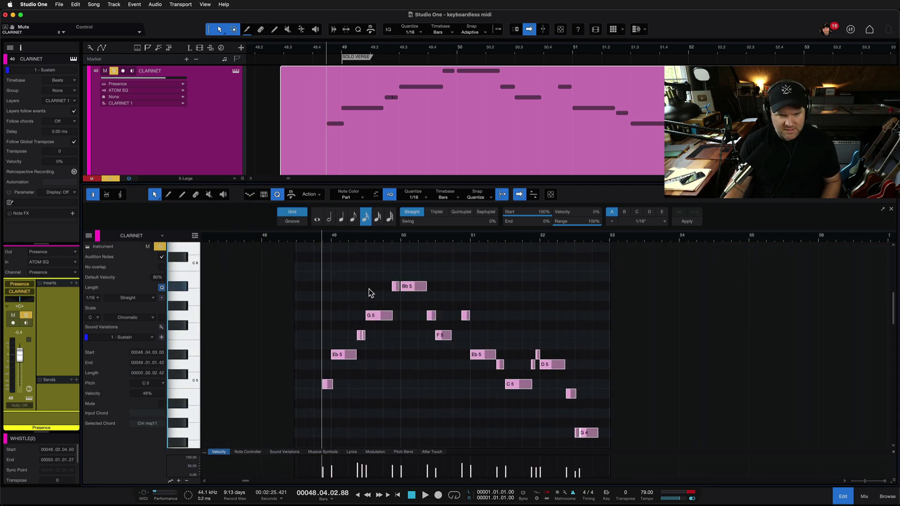
pyautogui.scroll(-5, 370, 289)
pyautogui.scroll(2, 348, 283)
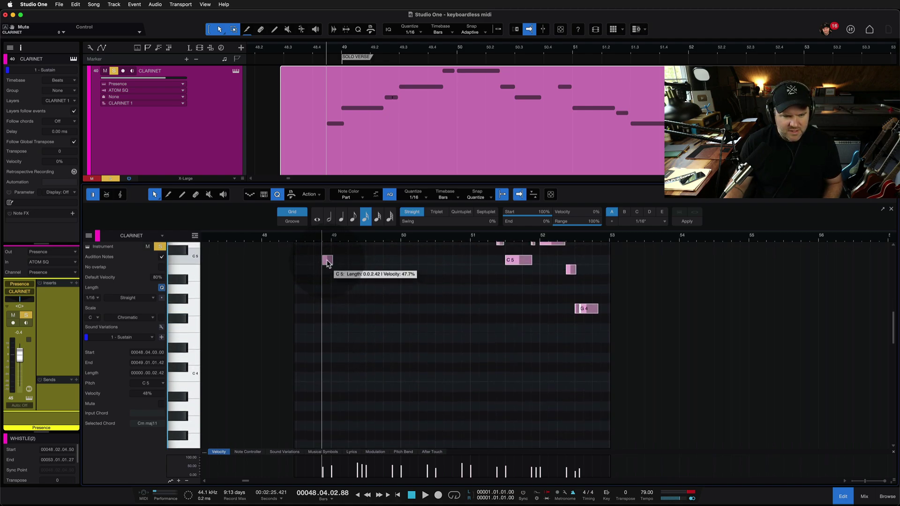
# Transpose all the selected clarinet melody notes down one octave, placing the first note at C4, and play the melody back.
pyautogui.moveTo(327, 263); pyautogui.dragTo(327, 380)
pyautogui.press('space')
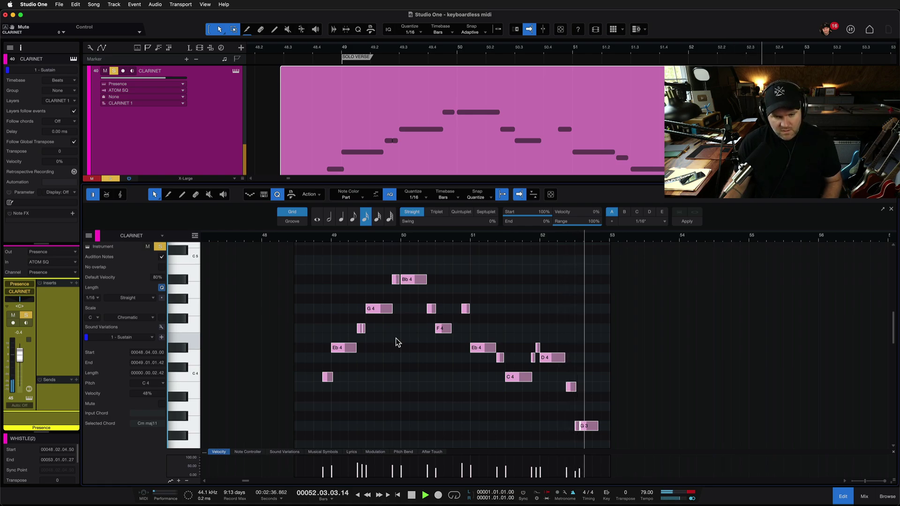
pyautogui.press('space')
# Delete the repeated F4 note before 49.3 and lengthen the remaining F4 to end where the following G4 starts.
pyautogui.scroll(5, 344, 321)
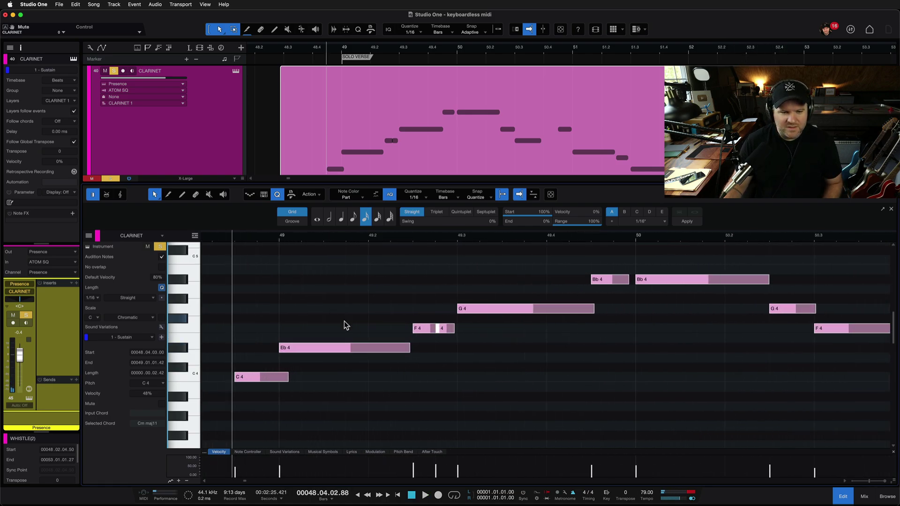
pyautogui.click(450, 330)
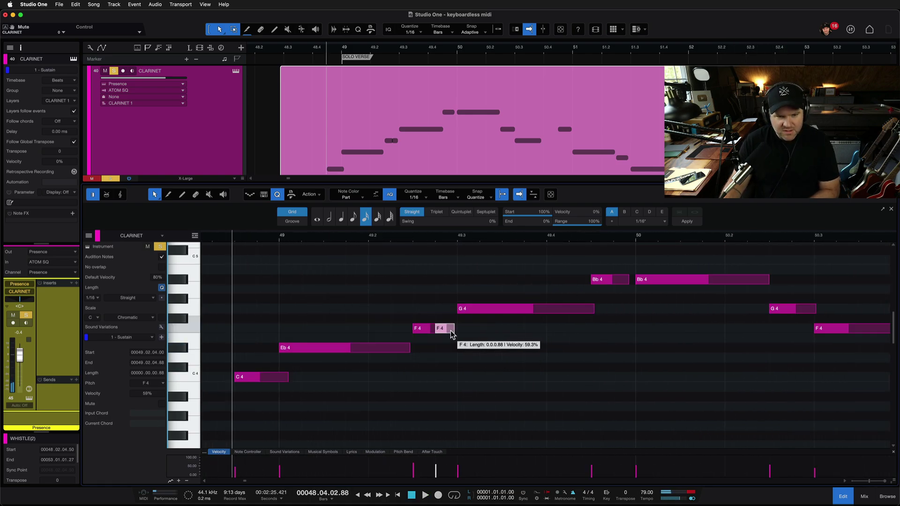
pyautogui.press('BackSpace')
pyautogui.moveTo(439, 330); pyautogui.dragTo(452, 330)
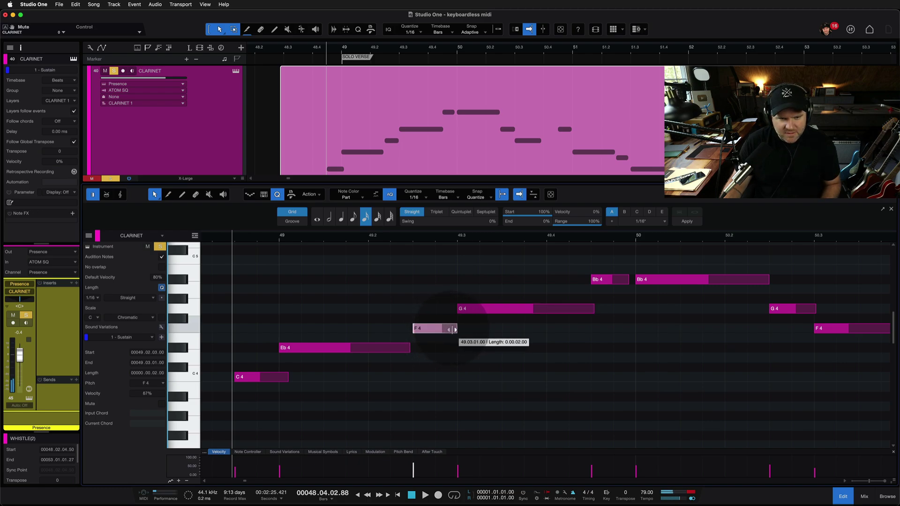
# Delete the repeated G3 at the end of the melody and extend the remaining G3 to bar 53, checking it in playback.
pyautogui.hscroll(5, 507, 347)
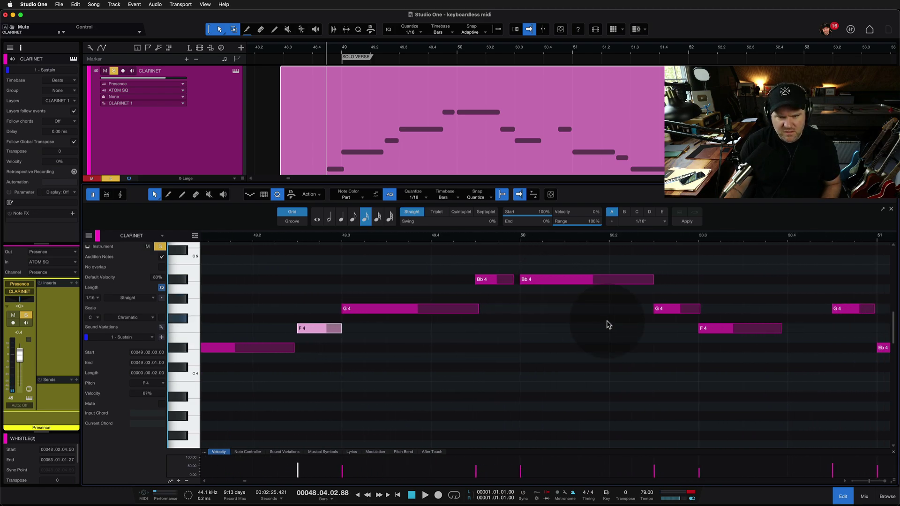
pyautogui.hscroll(10, 608, 324)
pyautogui.scroll(-1, 609, 325)
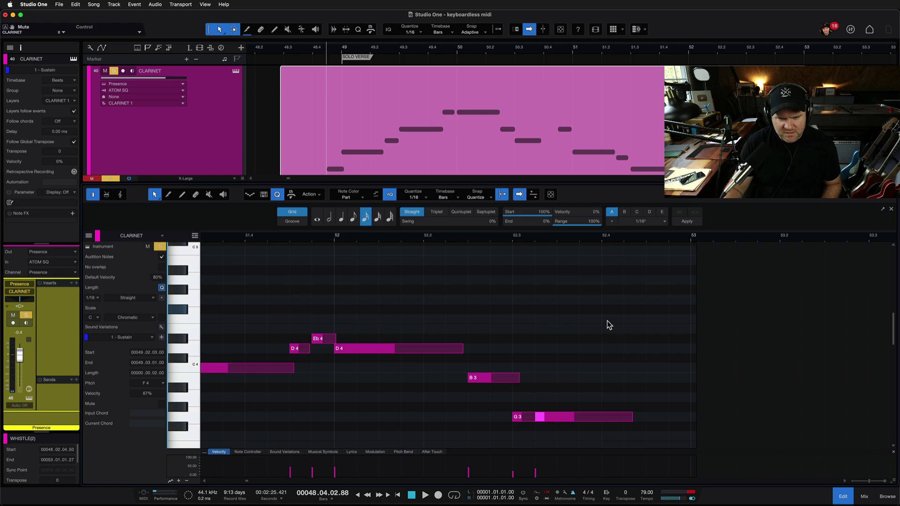
pyautogui.scroll(-3, 606, 322)
pyautogui.click(594, 320)
pyautogui.press('BackSpace')
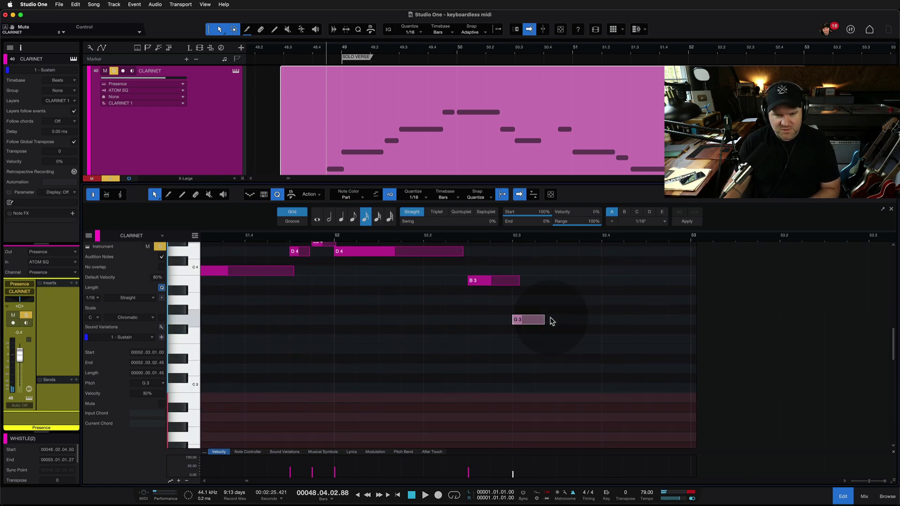
pyautogui.moveTo(552, 320); pyautogui.dragTo(661, 339)
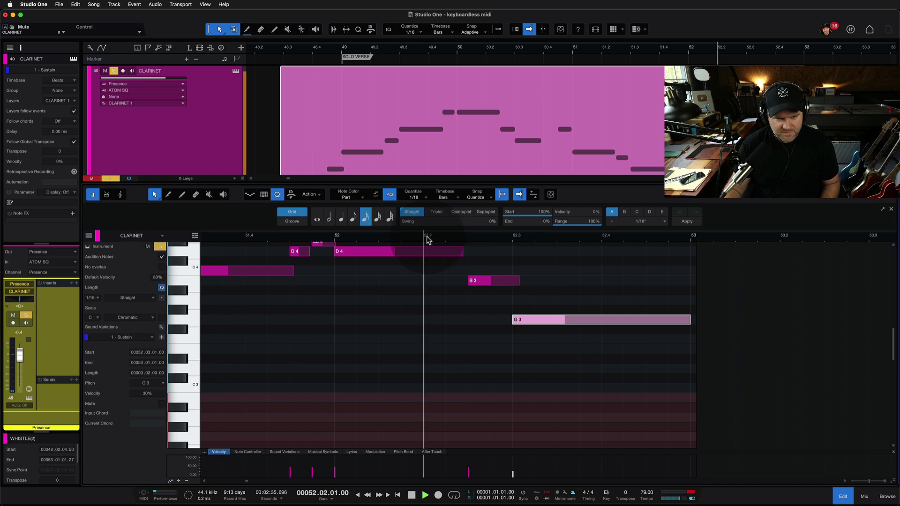
pyautogui.press('space')
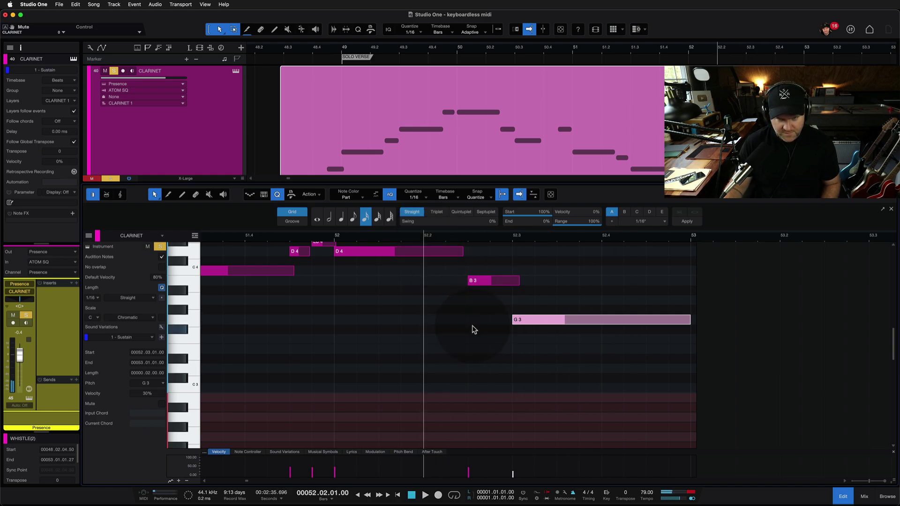
# Shorten the final G3 note of the clarinet melody to end at 52.04.03.
pyautogui.scroll(-5, 473, 326)
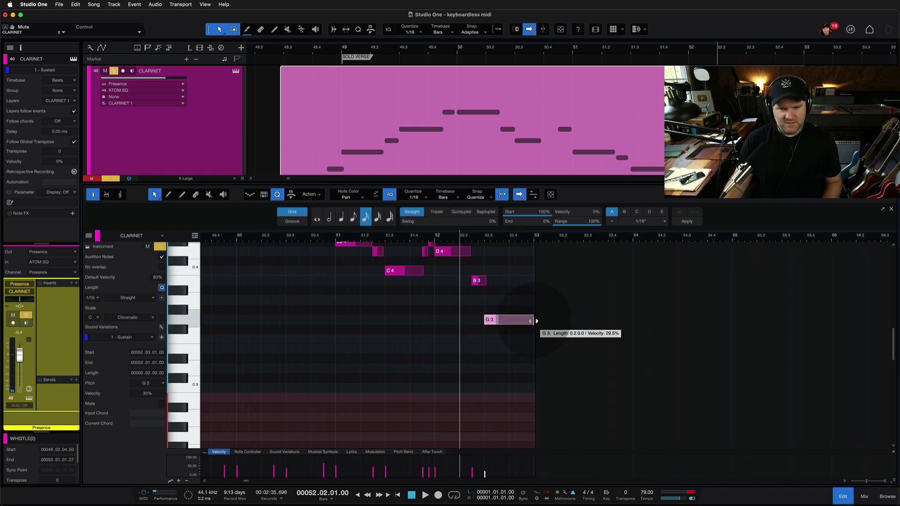
pyautogui.moveTo(537, 321); pyautogui.dragTo(524, 321)
pyautogui.press('w')
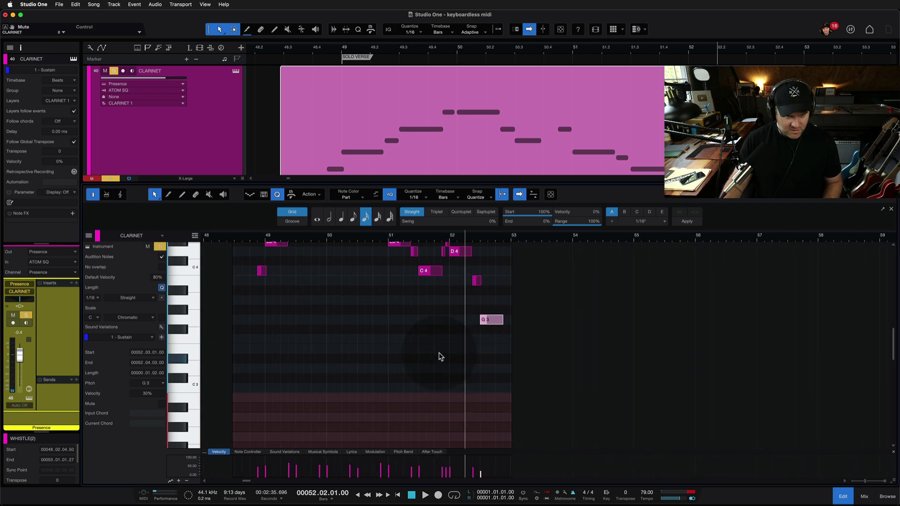
# Examine the clarinet part as a notation score and return to the piano-roll view.
pyautogui.scroll(5, 436, 357)
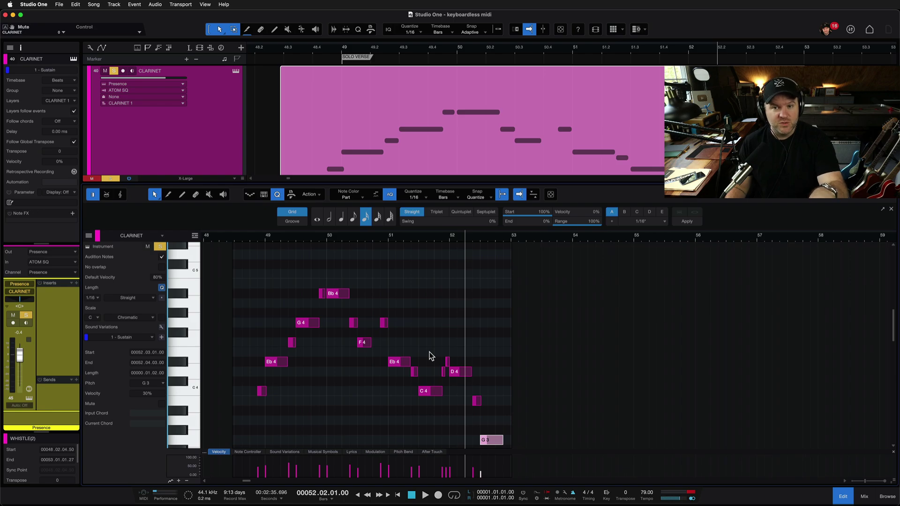
pyautogui.scroll(3, 317, 366)
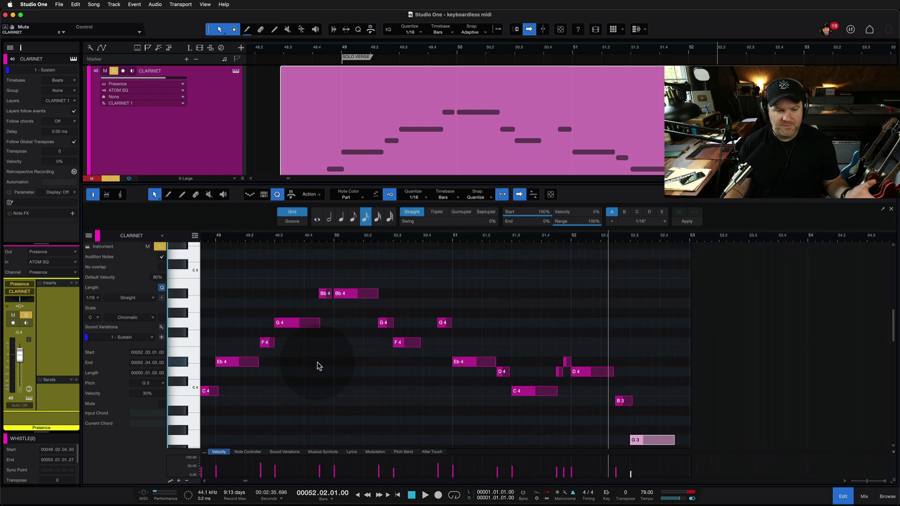
pyautogui.hscroll(-3, 317, 366)
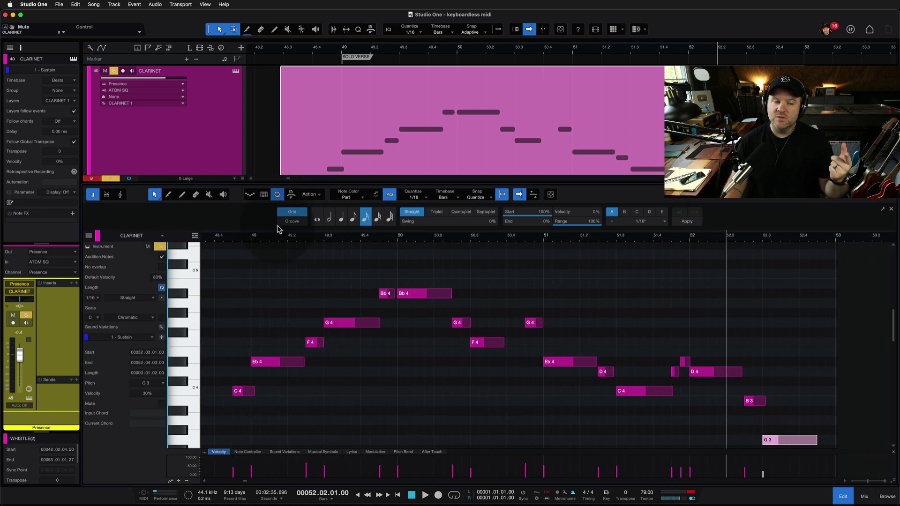
pyautogui.click(120, 197)
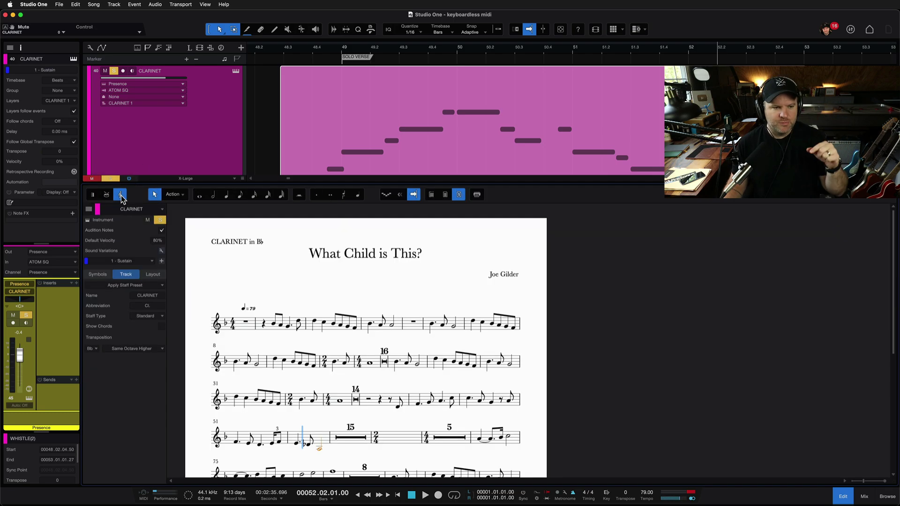
pyautogui.click(271, 308)
pyautogui.scroll(-4, 271, 311)
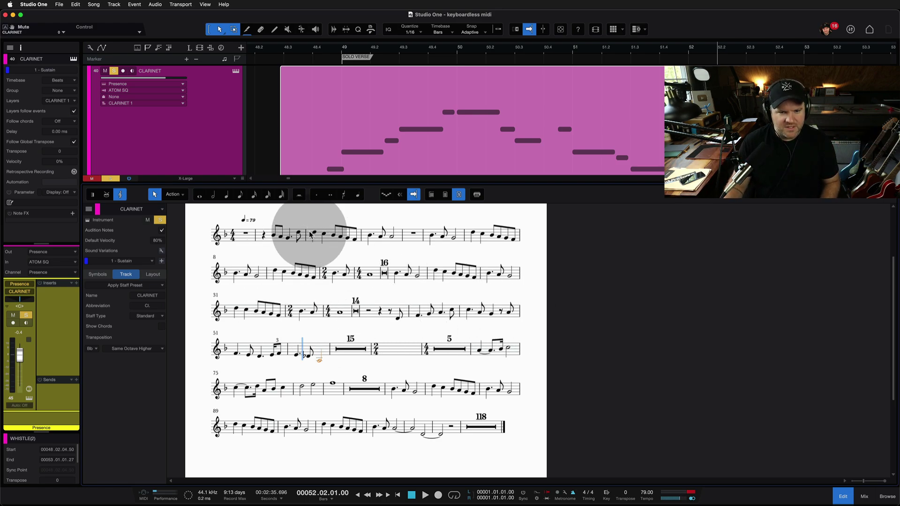
pyautogui.click(106, 194)
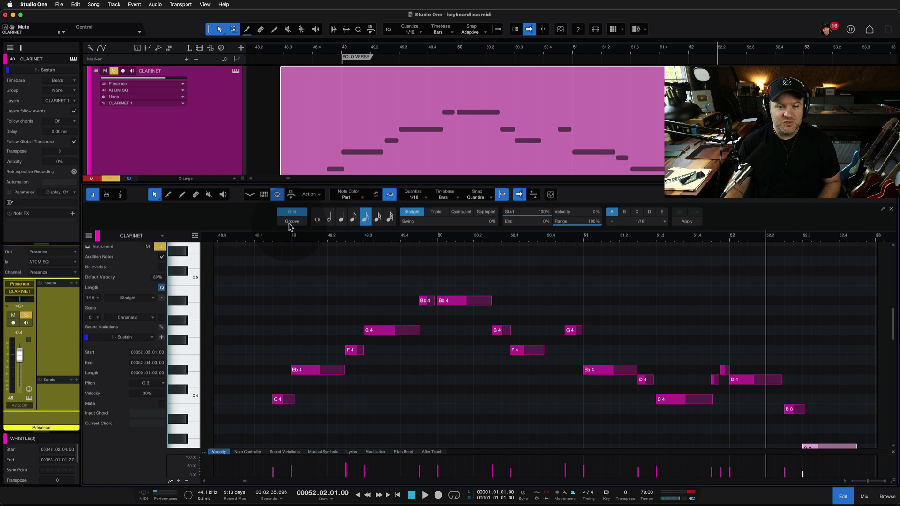
# Save the song and close the note editor to show the clarinet part in the arrangement.
pyautogui.press('F3')
pyautogui.press('super+s')
pyautogui.press('F3')
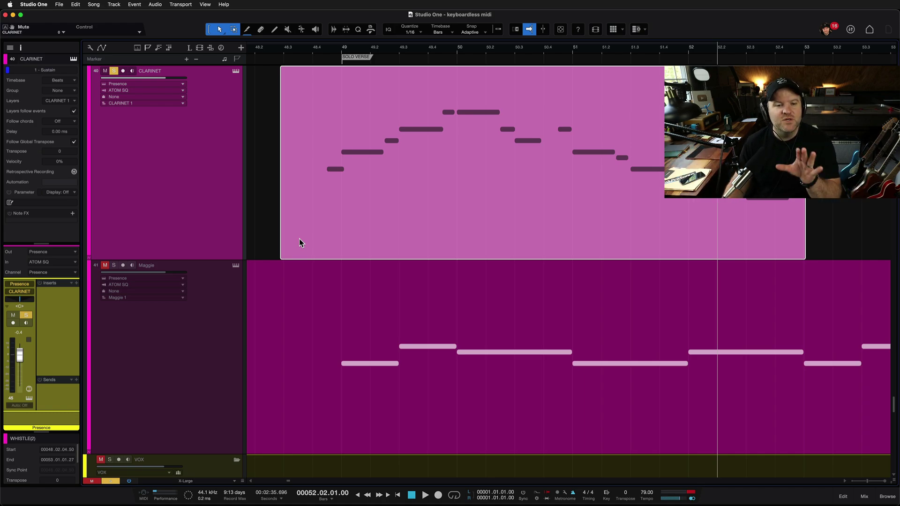
pyautogui.scroll(-2, 300, 240)
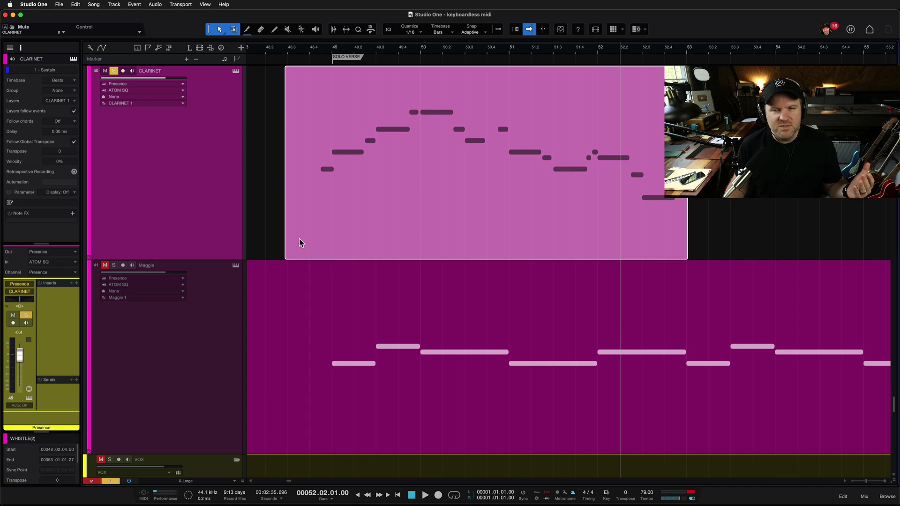